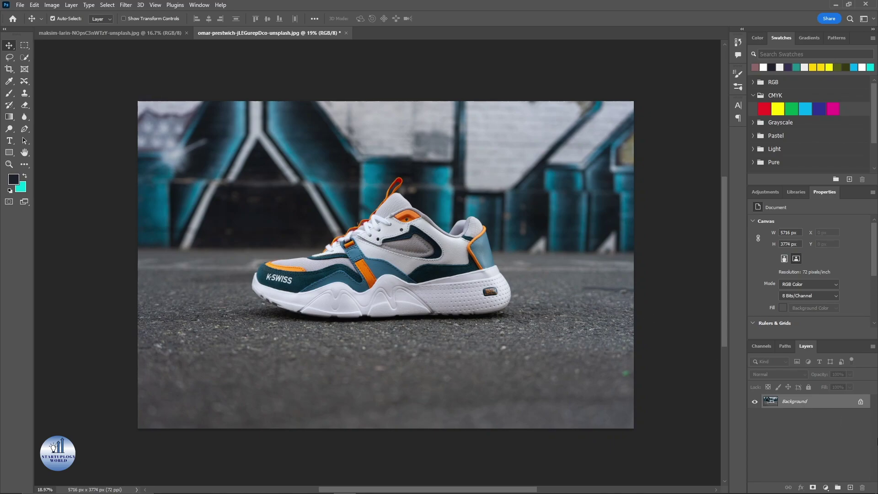
# Step: Duplicate the Background layer and select the sneaker on the copy with the Subject selection command
pyautogui.moveTo(807, 406); pyautogui.dragTo(850, 487)
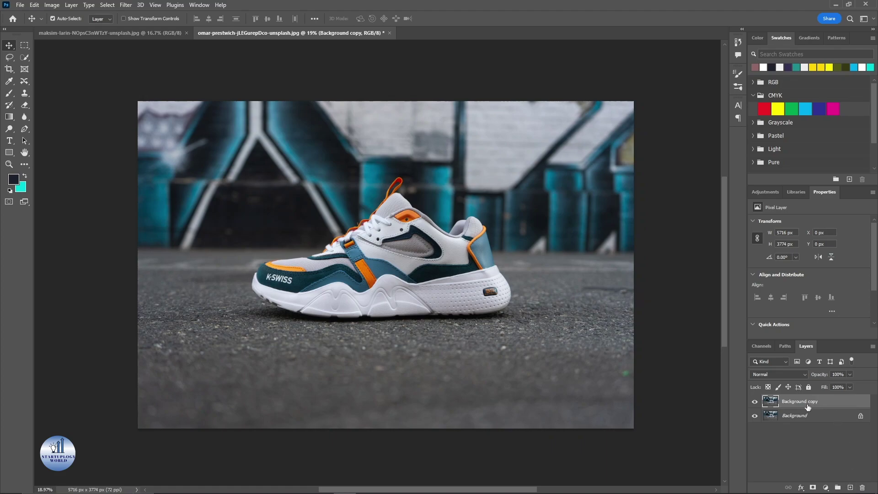
pyautogui.click(103, 6)
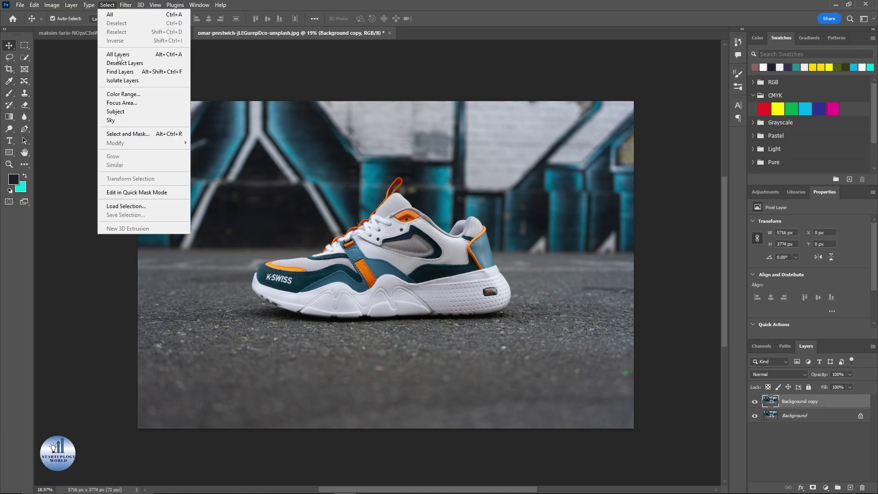
pyautogui.click(125, 115)
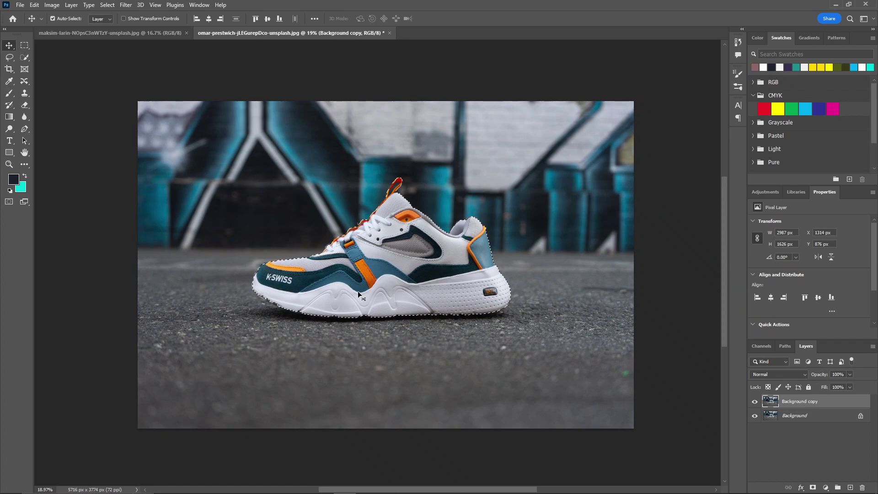
# Step: Add the missed dark tread notches beneath the toe to the selection with the Quick Selection tool
pyautogui.scroll(5, 364, 268)
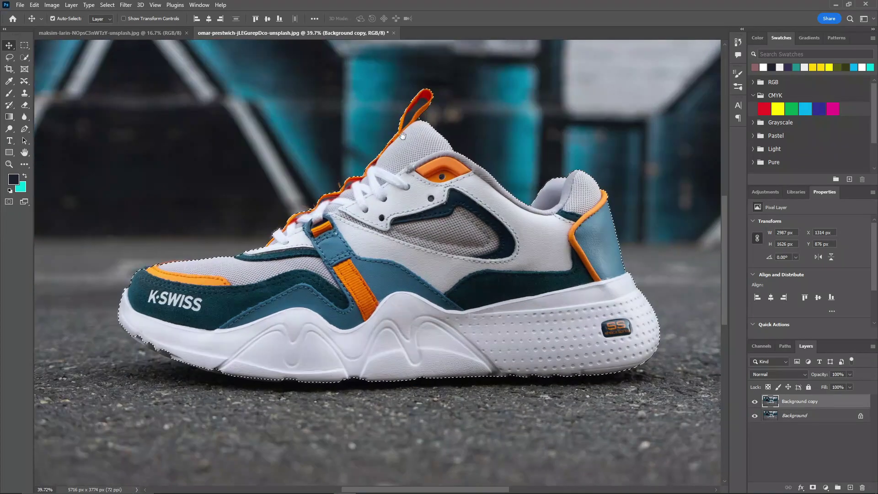
pyautogui.scroll(3, 405, 201)
pyautogui.scroll(5, 403, 196)
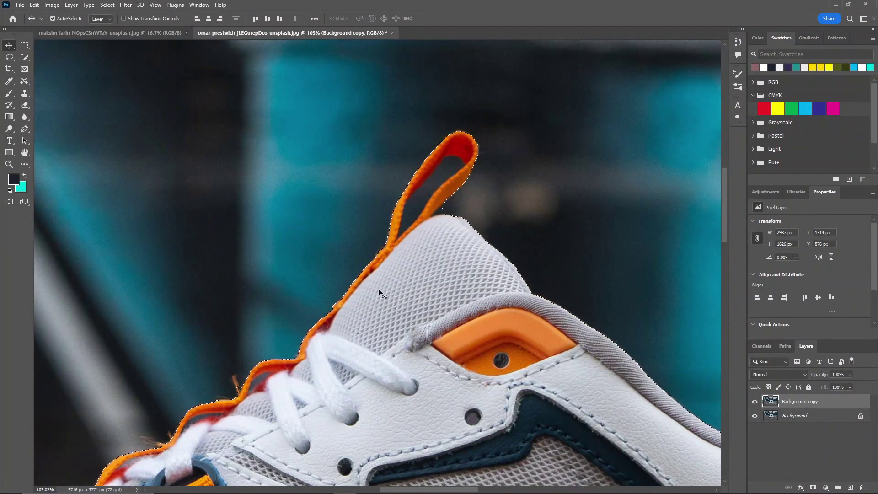
pyautogui.moveTo(150, 406); pyautogui.dragTo(339, 172)
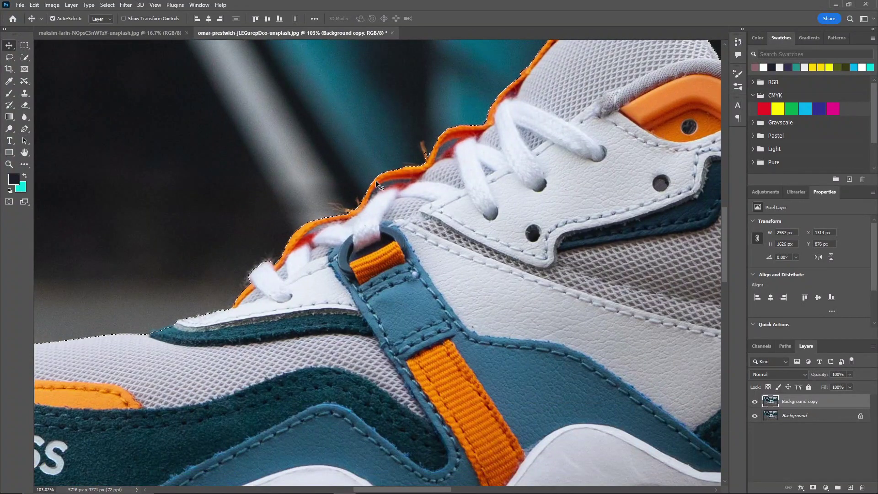
pyautogui.moveTo(94, 355); pyautogui.dragTo(373, 180)
pyautogui.moveTo(236, 245); pyautogui.dragTo(326, 180)
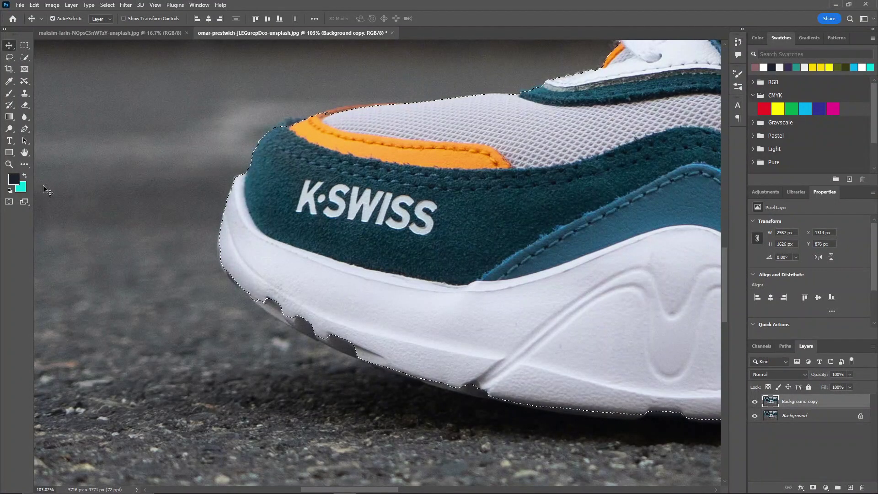
pyautogui.click(24, 57)
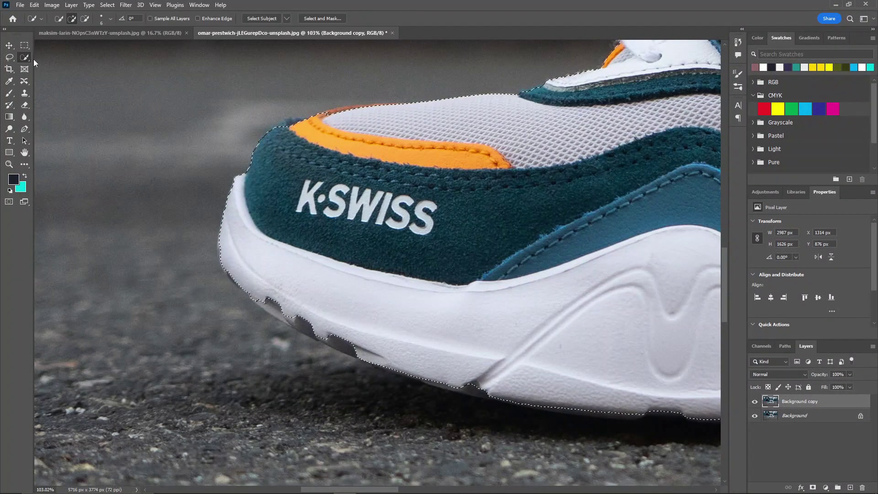
pyautogui.moveTo(267, 279)
pyautogui.mouseDown()
pyautogui.moveTo(285, 288)
pyautogui.moveTo(272, 290)
pyautogui.moveTo(252, 273)
pyautogui.mouseUp()
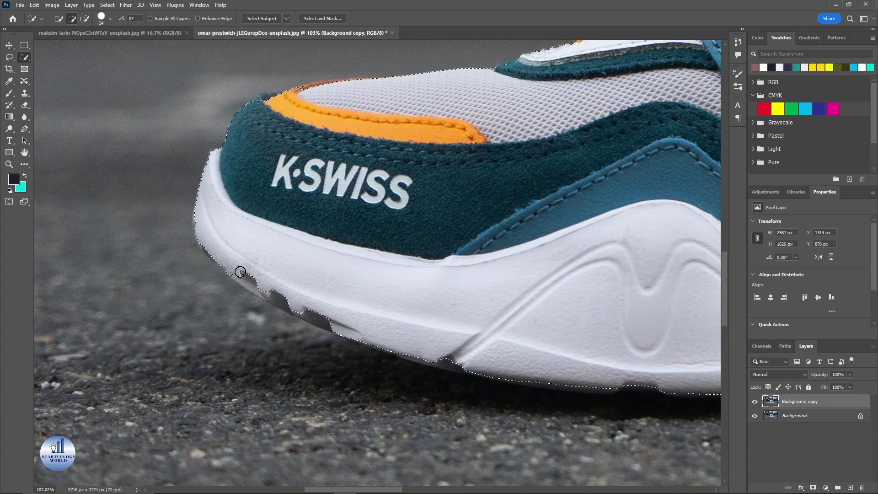
pyautogui.moveTo(237, 271); pyautogui.dragTo(333, 321)
pyautogui.scroll(5, 338, 325)
pyautogui.keyDown('alt'); pyautogui.rightClick(333, 287); pyautogui.keyUp('alt')
pyautogui.moveTo(248, 291); pyautogui.dragTo(273, 306)
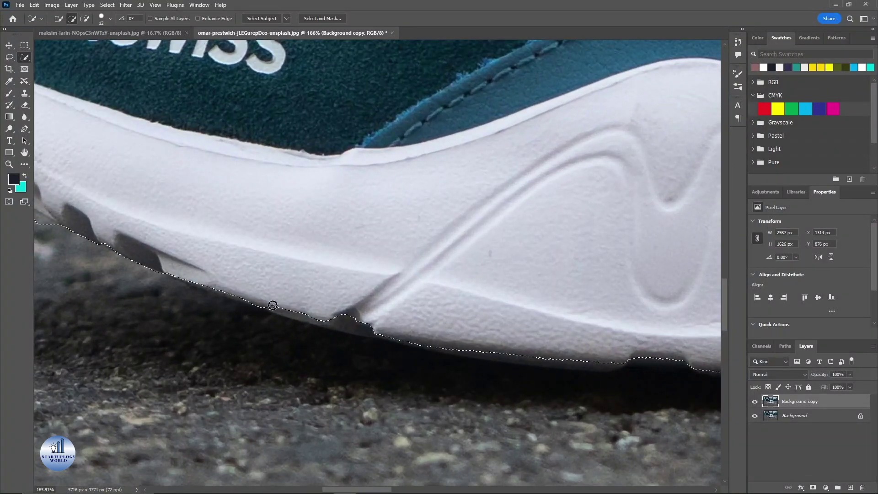
# Step: Refine the selection along the underside of the front sole, adding missed edges and subtracting the ground shadow
pyautogui.moveTo(403, 306); pyautogui.dragTo(276, 256)
pyautogui.moveTo(259, 284); pyautogui.dragTo(377, 307)
pyautogui.moveTo(452, 316); pyautogui.dragTo(554, 316)
pyautogui.moveTo(530, 280); pyautogui.dragTo(370, 280)
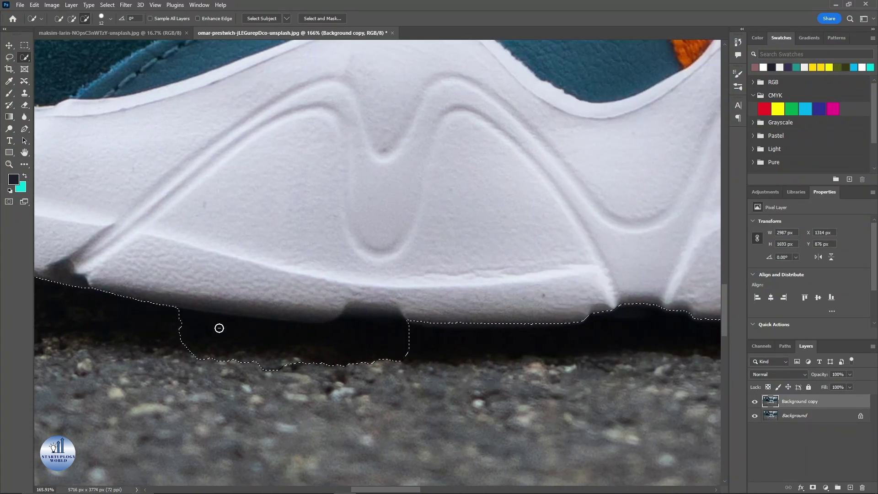
pyautogui.moveTo(220, 327)
pyautogui.mouseDown()
pyautogui.moveTo(404, 348)
pyautogui.moveTo(405, 341)
pyautogui.moveTo(309, 359)
pyautogui.moveTo(216, 352)
pyautogui.moveTo(178, 336)
pyautogui.moveTo(251, 371)
pyautogui.moveTo(230, 311)
pyautogui.mouseUp()
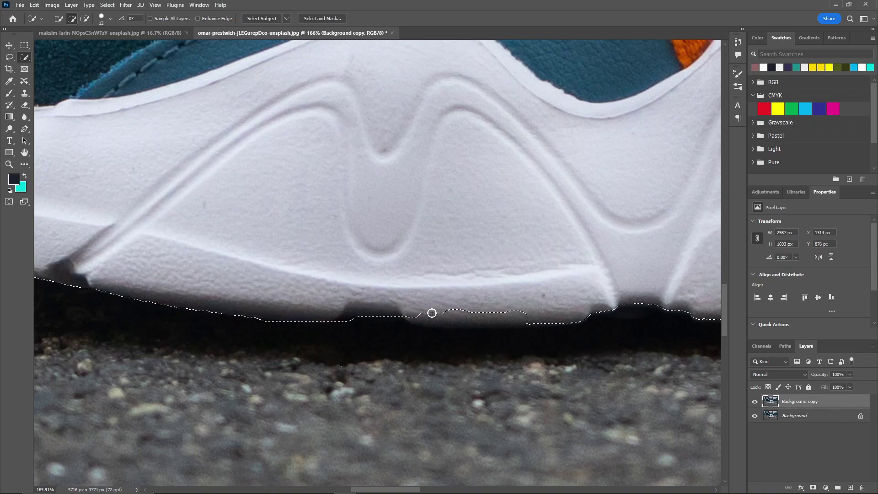
pyautogui.moveTo(432, 313)
pyautogui.mouseDown()
pyautogui.moveTo(515, 292)
pyautogui.moveTo(291, 291)
pyautogui.mouseUp()
pyautogui.moveTo(222, 310); pyautogui.dragTo(234, 321)
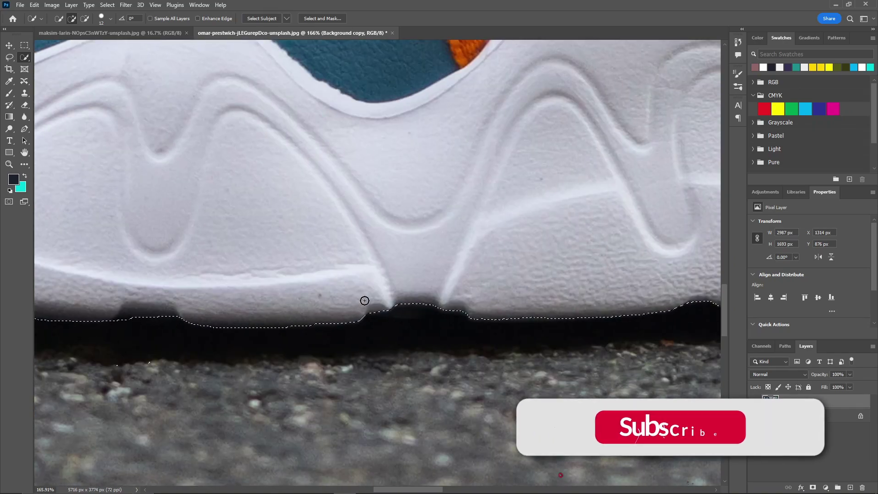
# Step: Clean up the selection along the white front edge of the toe sole so it follows the rubber outline
pyautogui.scroll(-8, 364, 301)
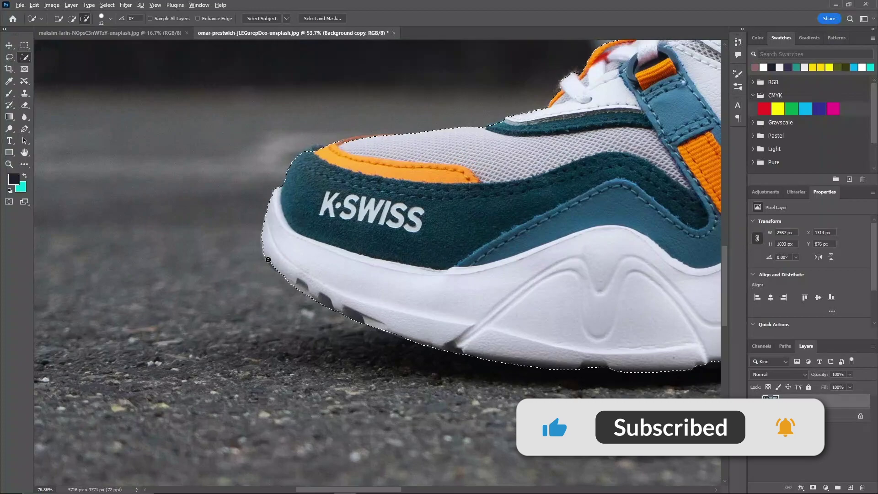
pyautogui.scroll(12, 268, 259)
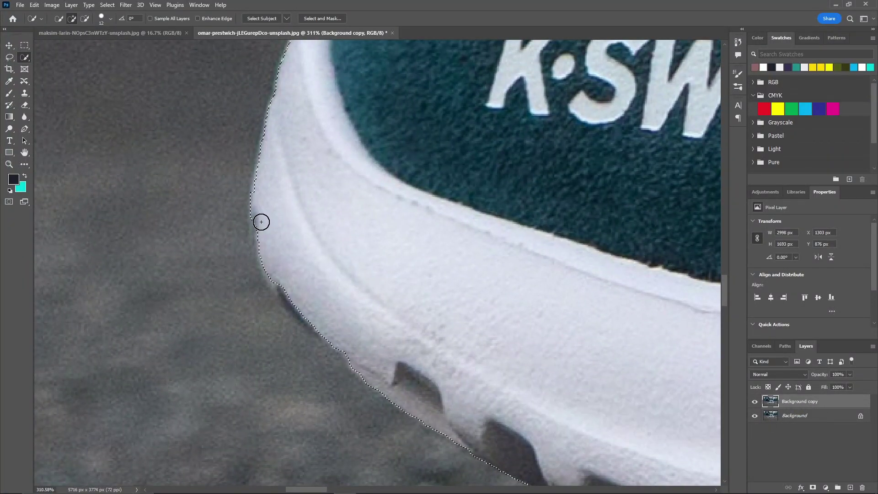
pyautogui.moveTo(261, 222); pyautogui.dragTo(260, 235)
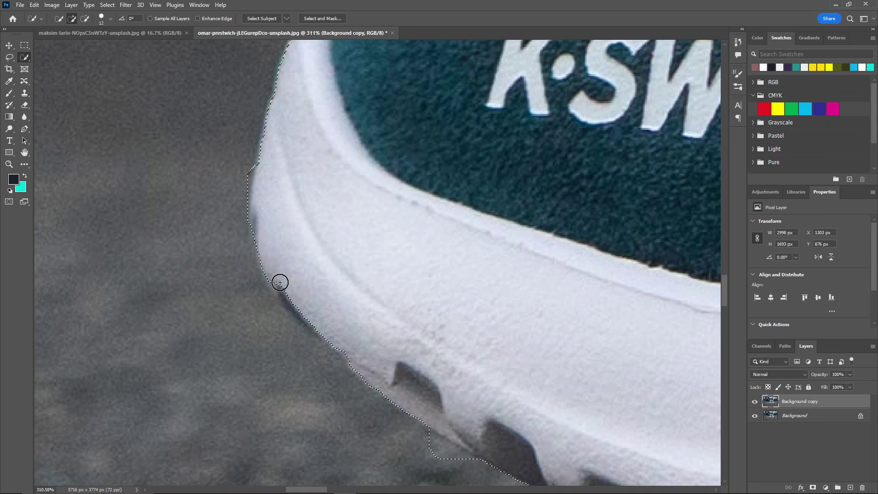
pyautogui.moveTo(280, 282); pyautogui.dragTo(311, 308)
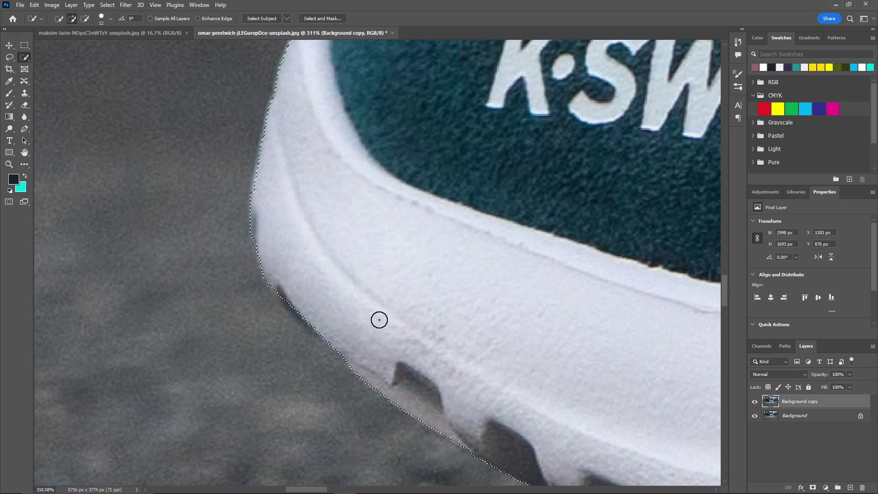
# Step: Extend the selection over the missed teal suede and orange trim along the upper edge of the toe cap
pyautogui.scroll(-7, 327, 221)
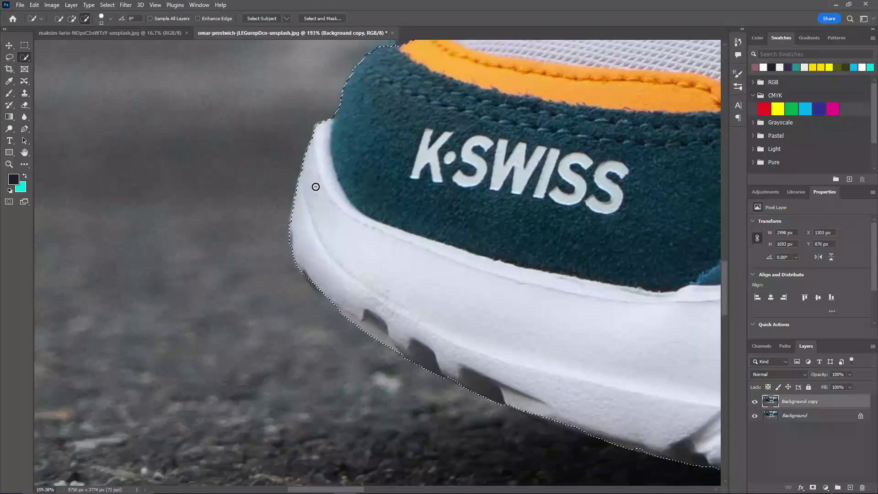
pyautogui.scroll(-3, 315, 187)
pyautogui.scroll(8, 197, 247)
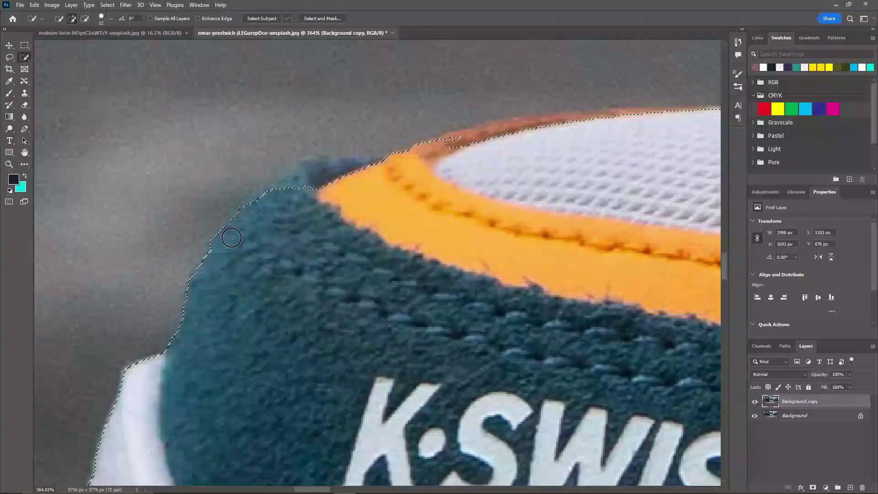
pyautogui.moveTo(301, 210); pyautogui.dragTo(278, 253)
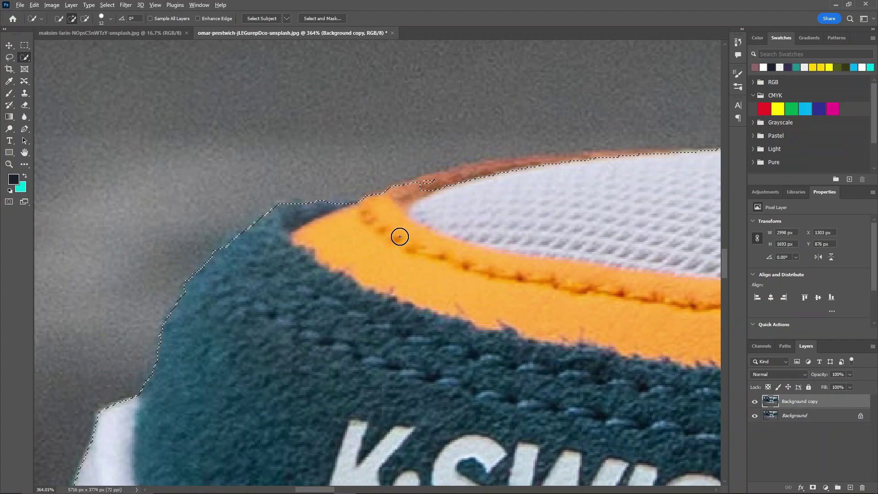
pyautogui.scroll(-5, 399, 235)
pyautogui.scroll(4, 404, 224)
pyautogui.scroll(2, 405, 224)
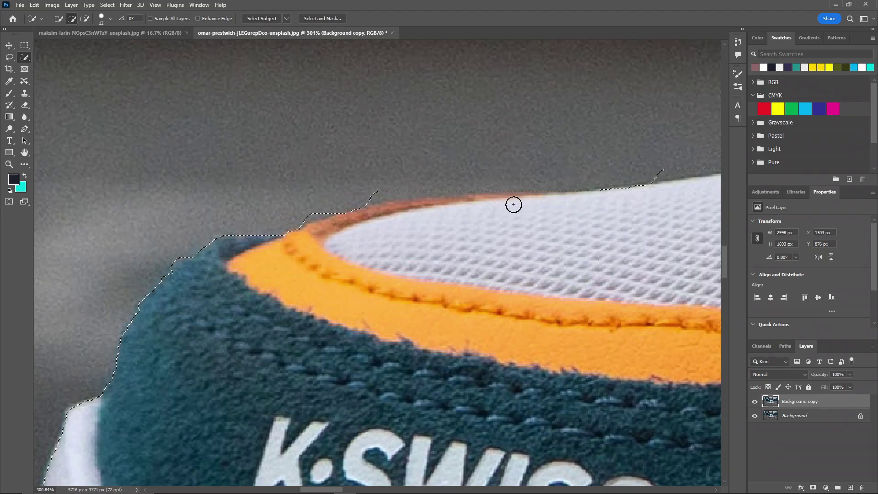
# Step: Add the missed tip of the teal suede overlay in front of the laces to the selection
pyautogui.scroll(-5, 513, 205)
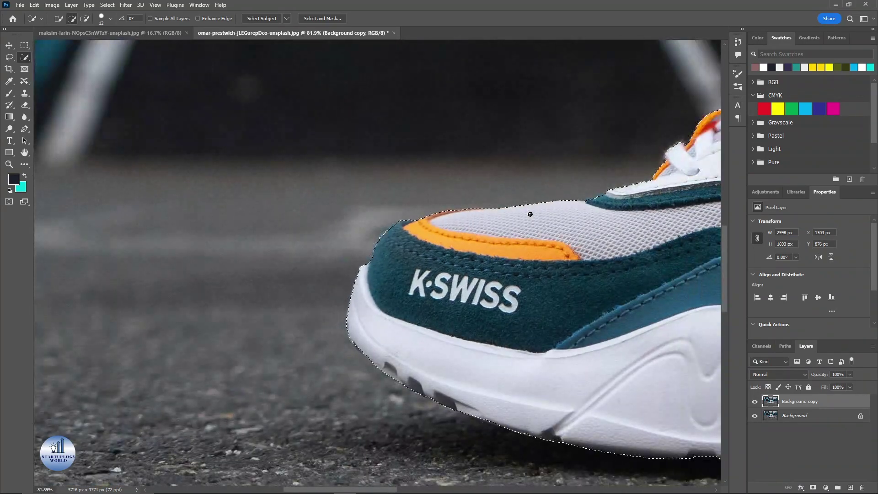
pyautogui.moveTo(529, 206)
pyautogui.mouseDown()
pyautogui.moveTo(300, 270)
pyautogui.moveTo(308, 261)
pyautogui.mouseUp()
pyautogui.scroll(8, 289, 267)
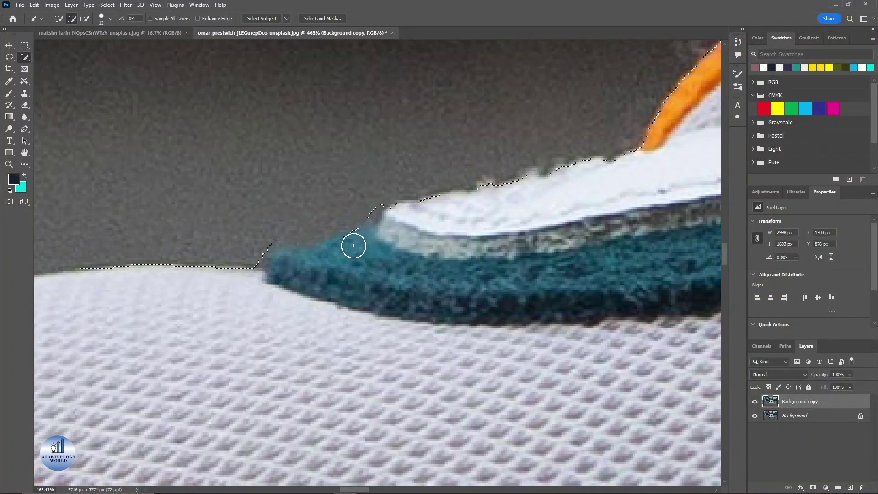
# Step: Draw a closed Pen path around the small background gap between the orange trim and the lowest laces
pyautogui.scroll(-9, 353, 246)
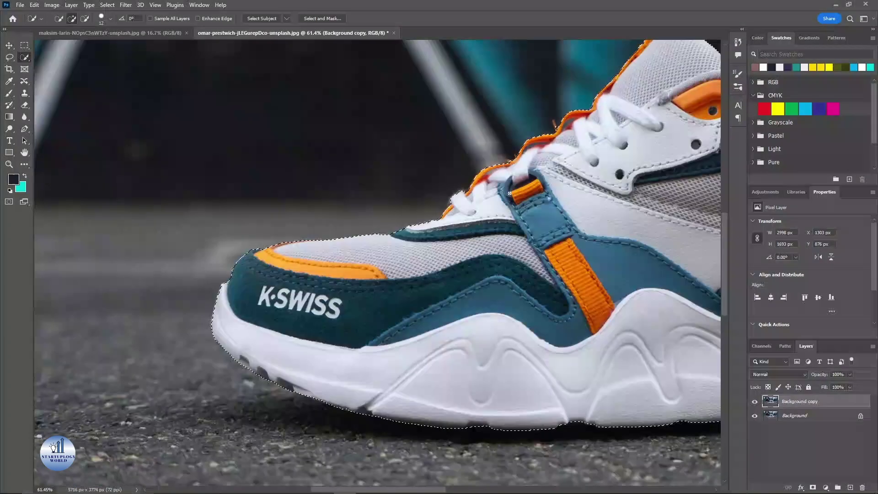
pyautogui.moveTo(509, 193); pyautogui.dragTo(315, 294)
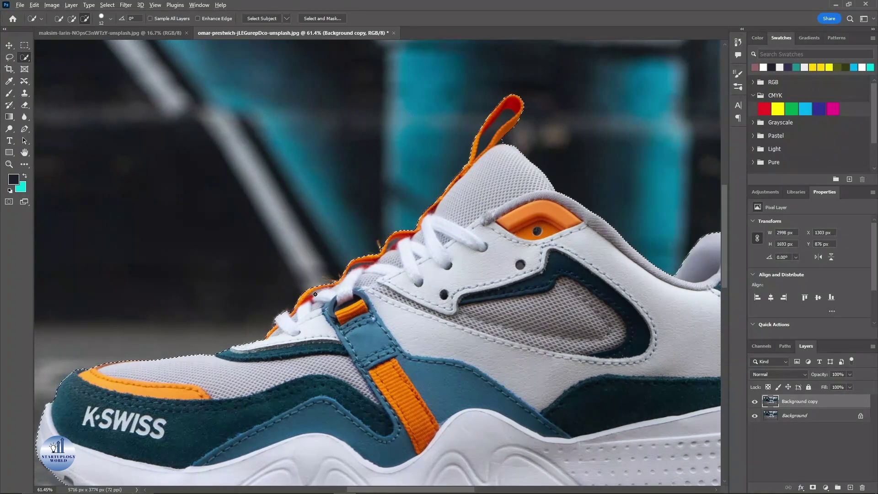
pyautogui.scroll(5, 315, 295)
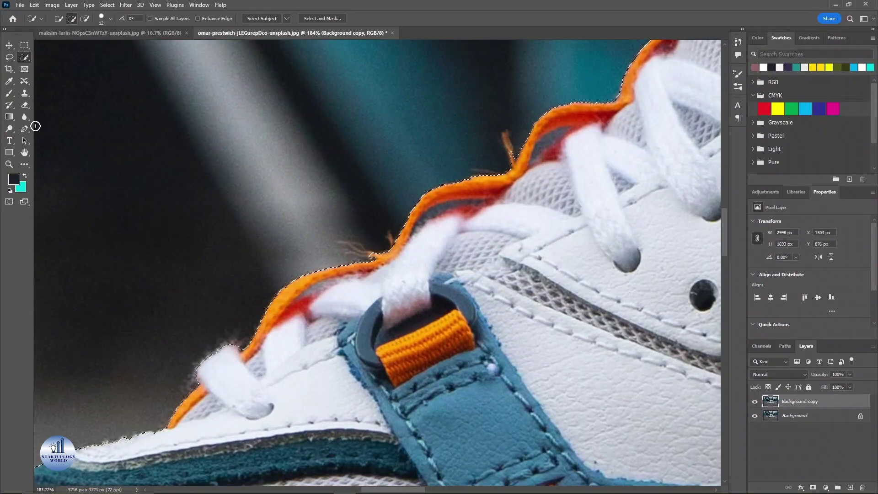
pyautogui.click(25, 128)
pyautogui.scroll(4, 315, 277)
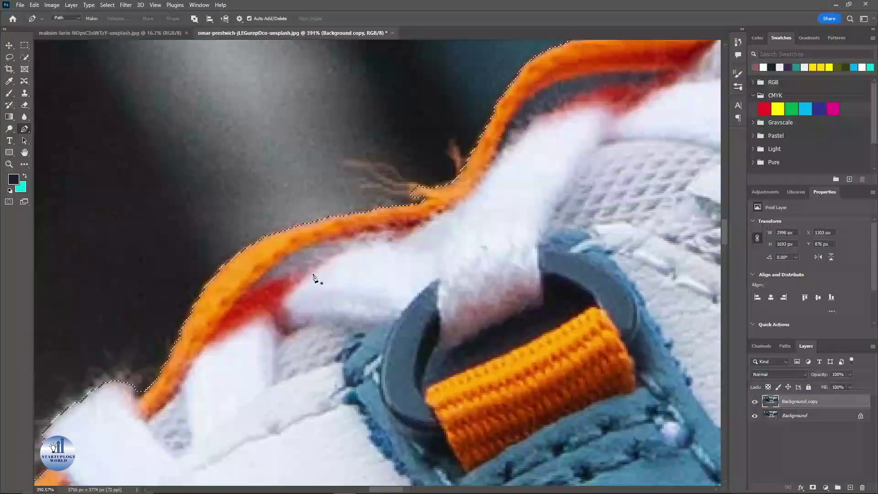
pyautogui.click(292, 273)
pyautogui.click(258, 282)
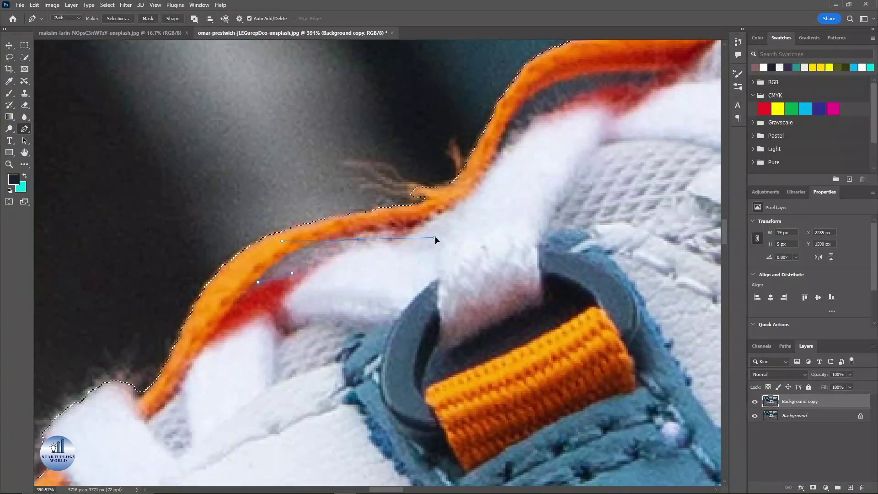
pyautogui.click(293, 273)
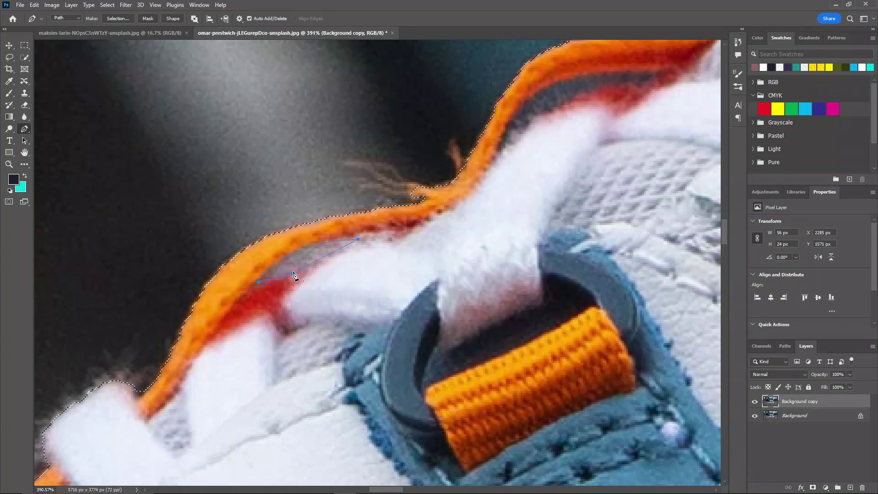
pyautogui.click(291, 275)
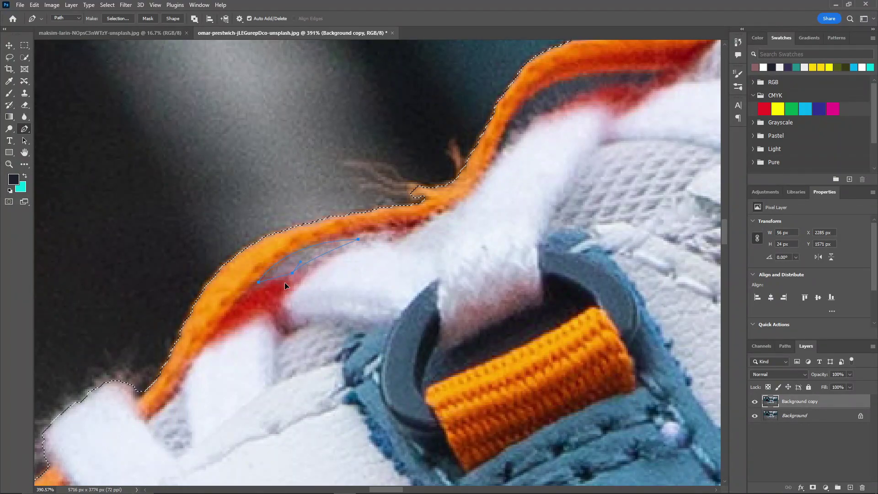
# Step: Convert the path to a selection with a 0-pixel feather, using Subtract from Selection
pyautogui.rightClick(316, 254)
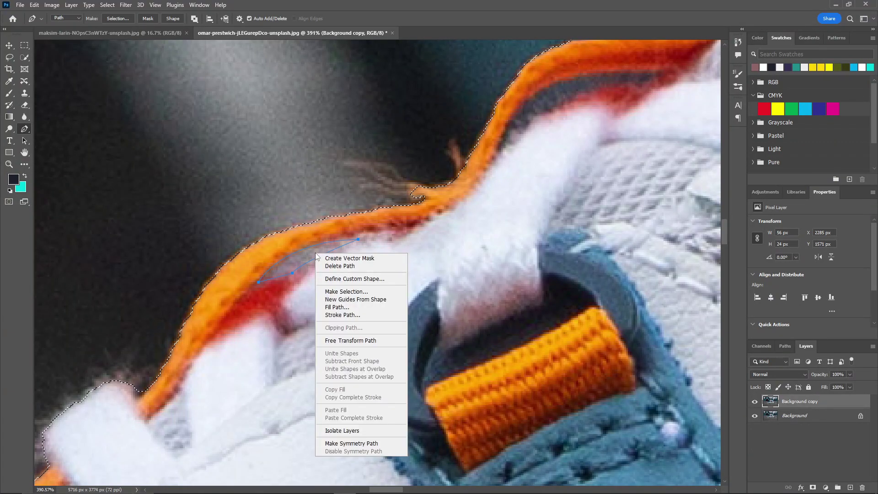
pyautogui.click(344, 292)
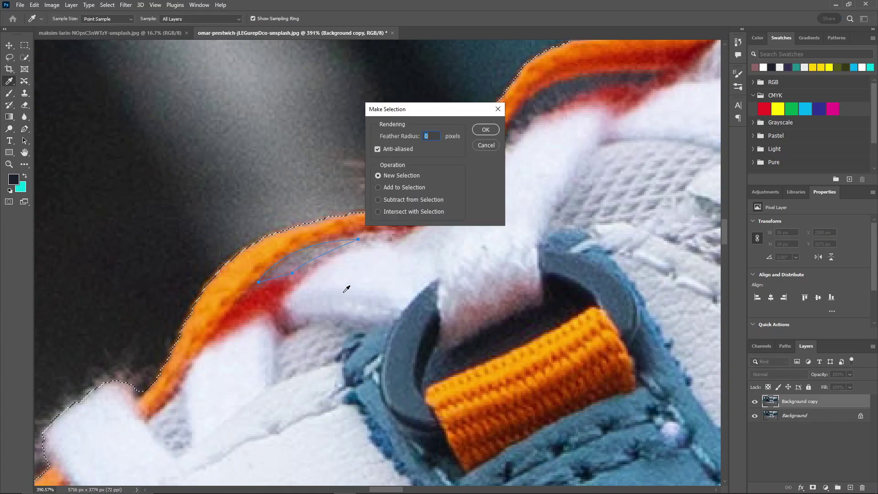
pyautogui.click(379, 200)
pyautogui.click(486, 130)
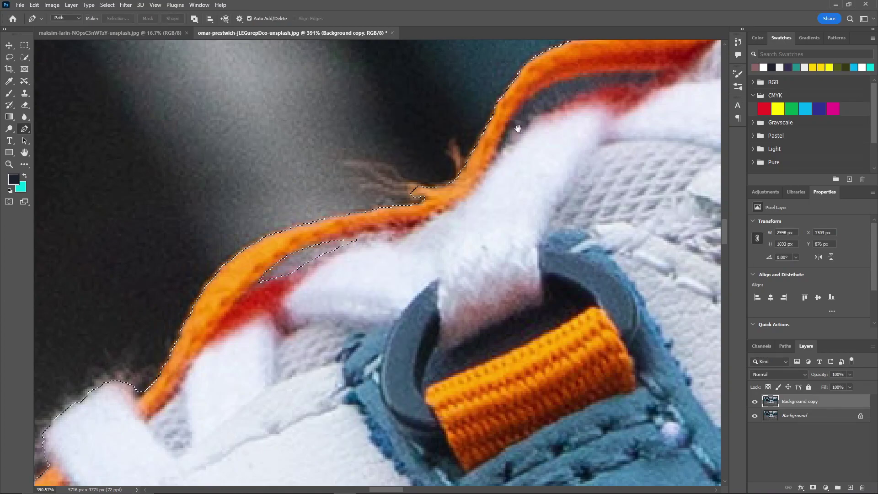
# Step: Start a Pen path along the curved underside of the orange trim at the next background gap up the laces
pyautogui.moveTo(474, 154); pyautogui.dragTo(273, 328)
pyautogui.click(275, 331)
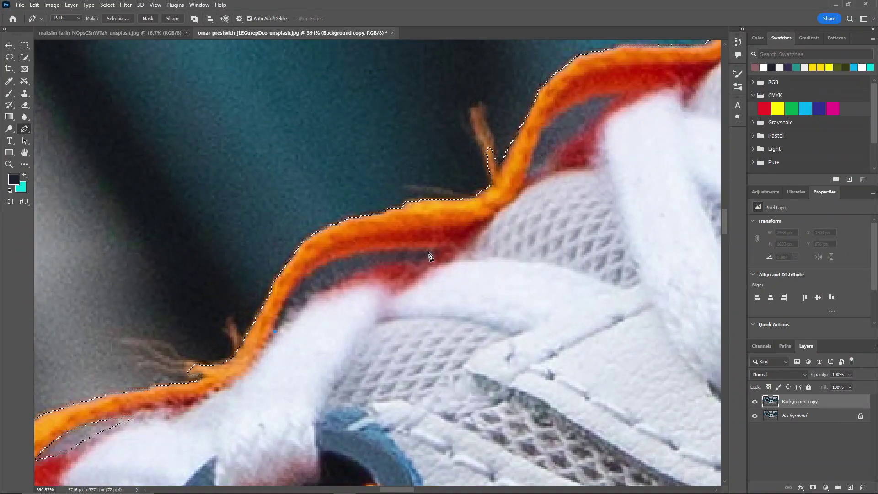
pyautogui.moveTo(428, 252); pyautogui.dragTo(578, 267)
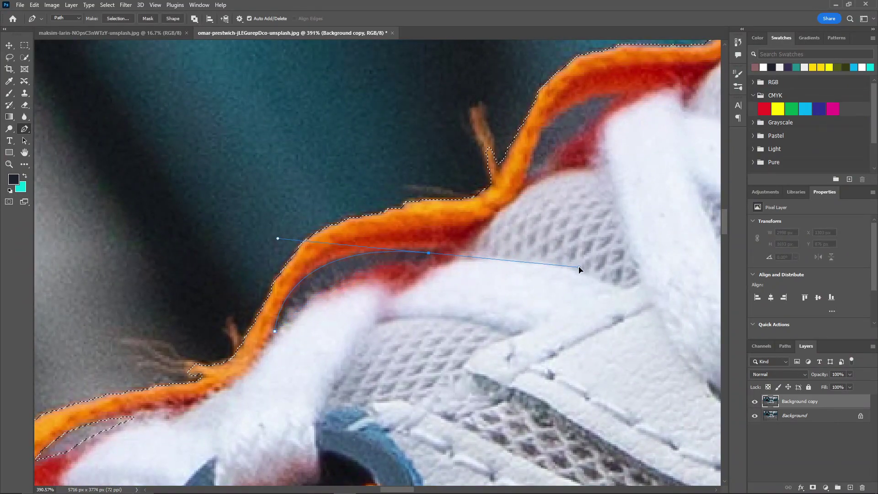
pyautogui.keyDown('alt'); pyautogui.click(429, 253); pyautogui.keyUp('alt')
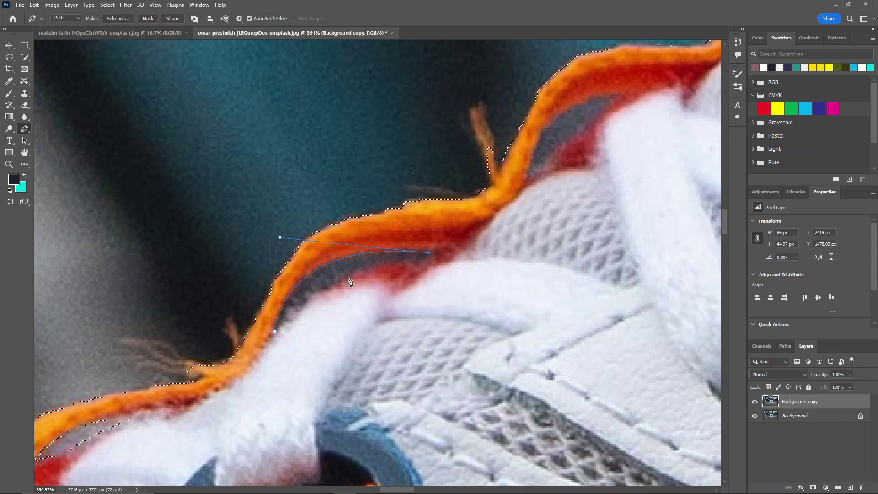
pyautogui.click(292, 314)
pyautogui.click(275, 330)
pyautogui.moveTo(208, 406); pyautogui.dragTo(202, 408)
pyautogui.moveTo(349, 254); pyautogui.dragTo(280, 238)
pyautogui.moveTo(380, 267); pyautogui.dragTo(336, 274)
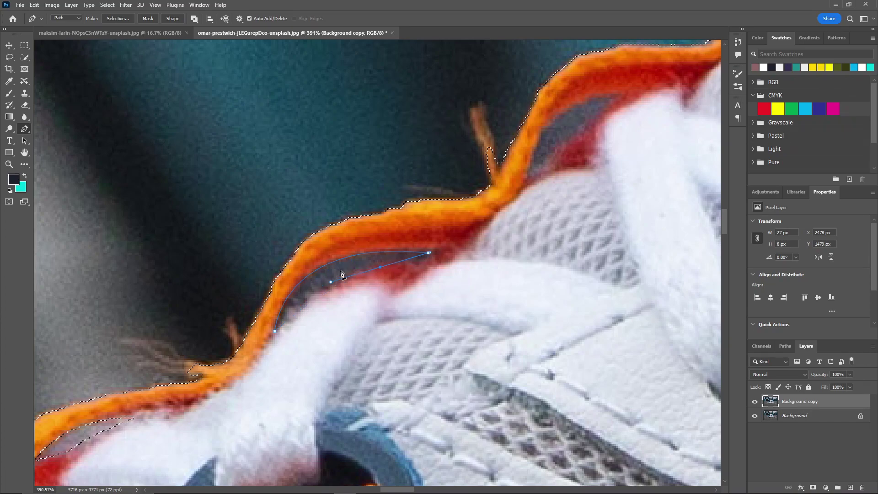
pyautogui.hotkey('ctrl', 'z')
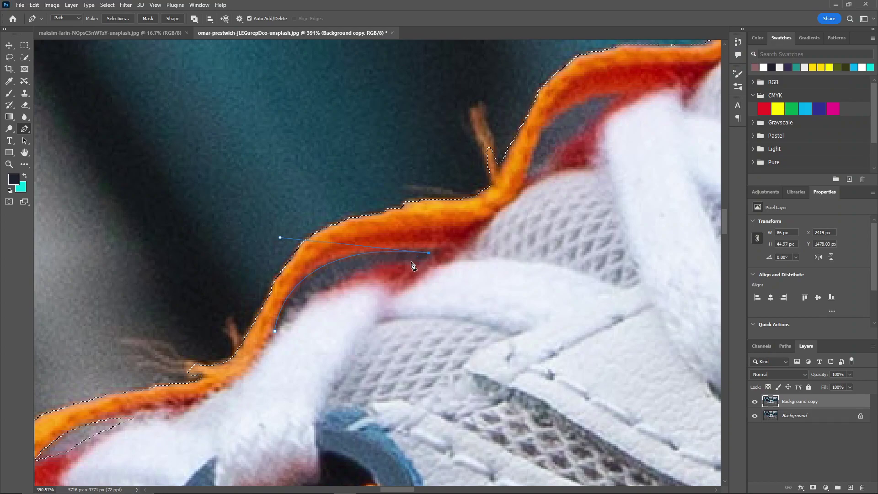
# Step: Close the Pen path along the red and white lace edge on the lower side of the gap
pyautogui.moveTo(419, 262); pyautogui.dragTo(403, 263)
pyautogui.click(275, 331)
pyautogui.moveTo(214, 396); pyautogui.dragTo(215, 401)
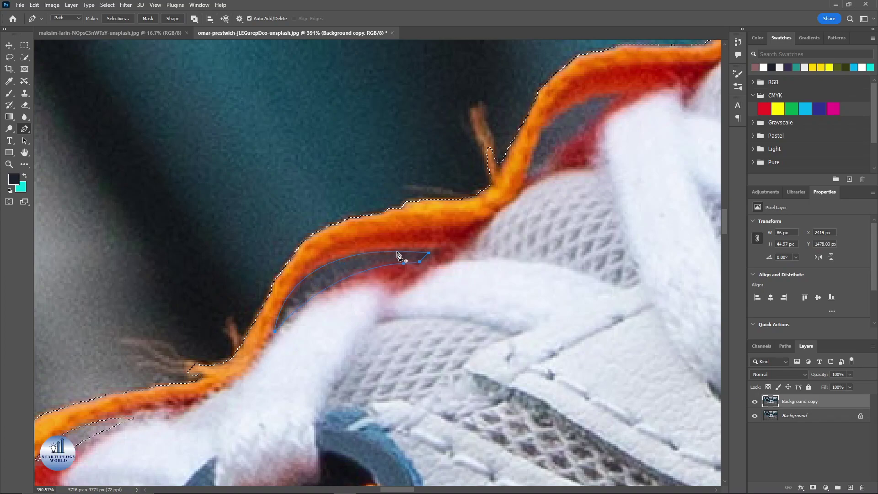
# Step: Subtract the closed path around the second lace gap from the selection, with a 0-pixel feather and anti-aliasing
pyautogui.rightClick(358, 263)
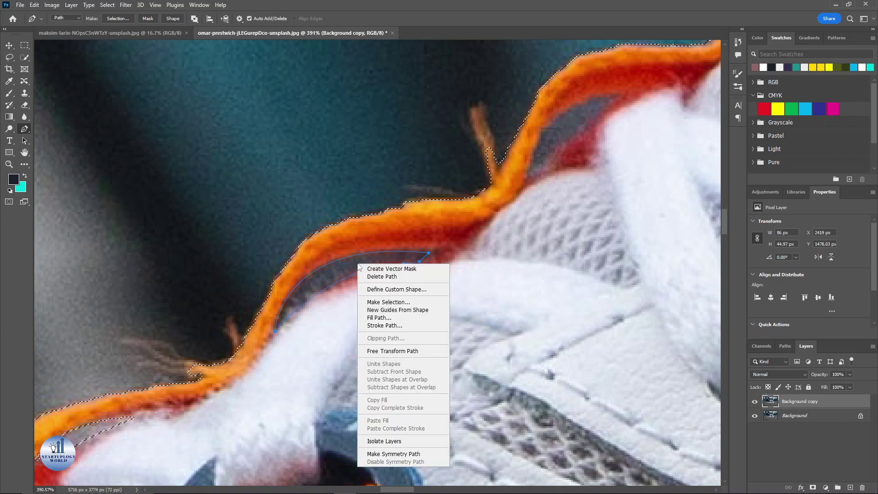
pyautogui.click(385, 301)
pyautogui.click(413, 199)
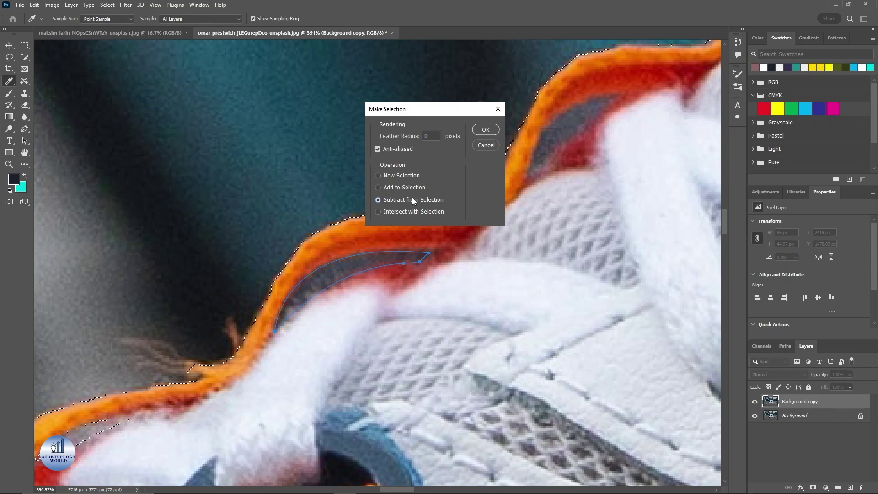
pyautogui.click(485, 130)
# Step: Draw a closed Pen path around the third background gap, between the orange trim and the red edge of the next lace
pyautogui.moveTo(526, 161); pyautogui.dragTo(372, 310)
pyautogui.click(343, 348)
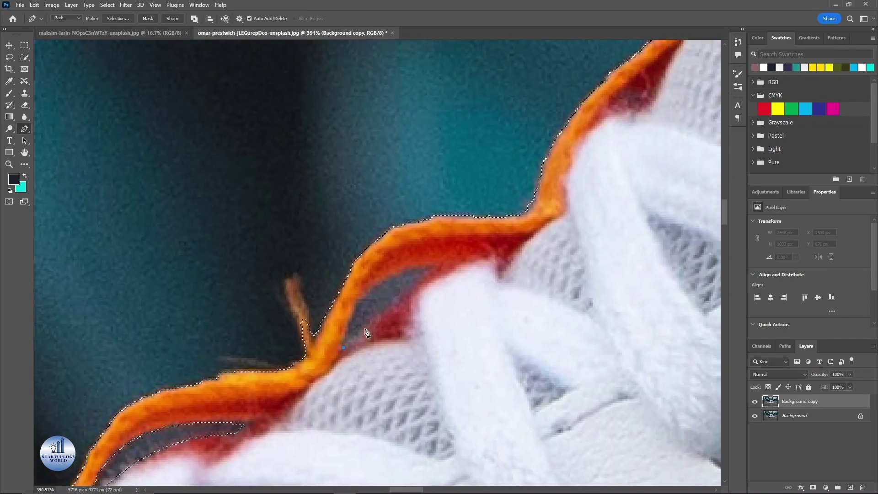
pyautogui.moveTo(427, 267); pyautogui.dragTo(488, 257)
pyautogui.click(427, 266)
pyautogui.click(424, 277)
pyautogui.moveTo(344, 348); pyautogui.dragTo(330, 360)
# Step: Turn the third gap's path into a selection with a 0-pixel feather, using Subtract from Selection
pyautogui.rightClick(372, 305)
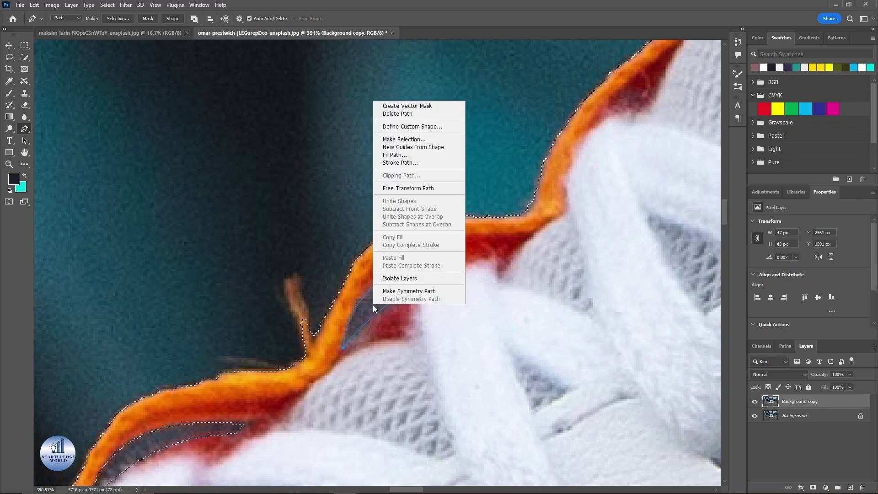
pyautogui.click(412, 139)
pyautogui.click(405, 200)
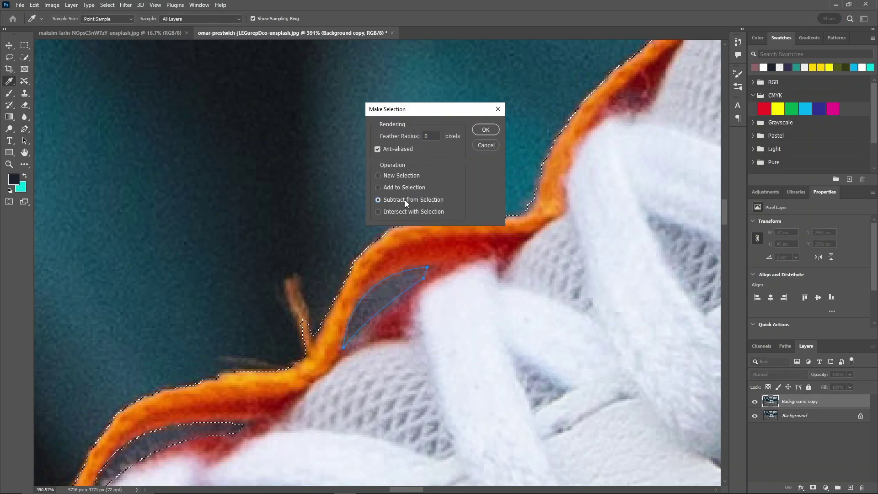
pyautogui.click(487, 131)
# Step: Trace a Pen path from the bottom corner of the orange pull loop's opening up its outer side and around the curved top
pyautogui.scroll(-5, 495, 146)
pyautogui.moveTo(509, 104); pyautogui.dragTo(182, 353)
pyautogui.scroll(5, 276, 255)
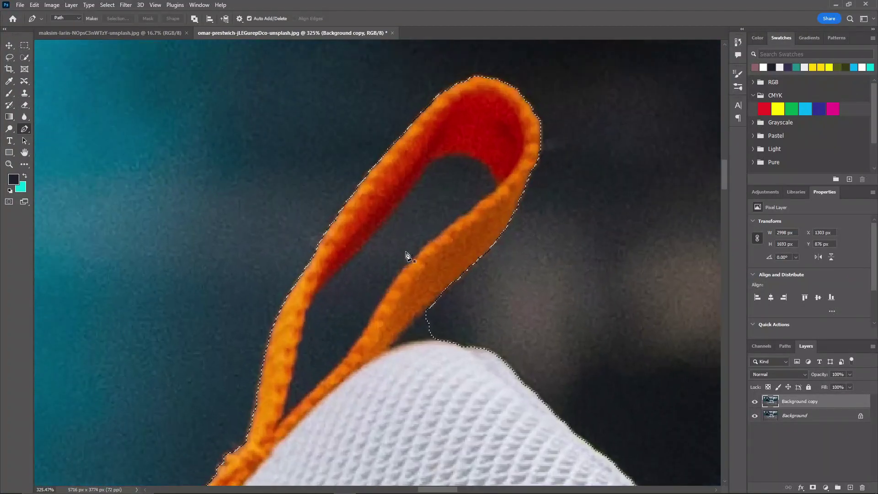
pyautogui.click(280, 419)
pyautogui.click(301, 336)
pyautogui.click(310, 305)
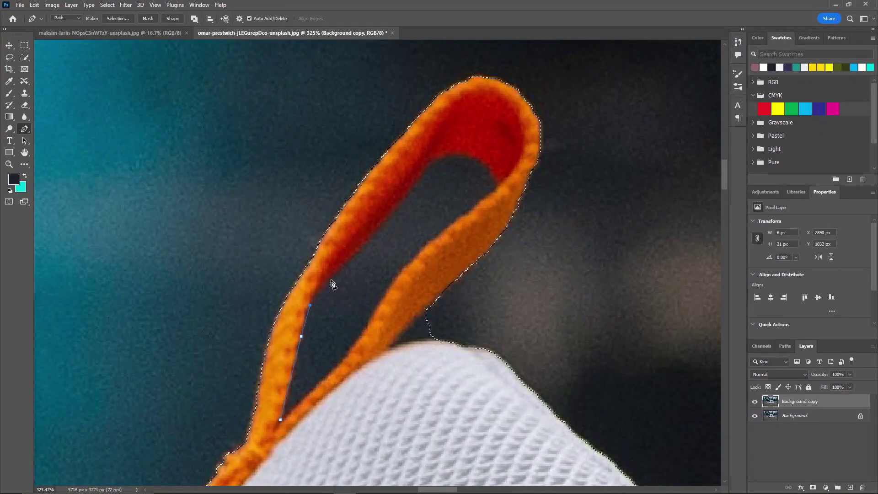
pyautogui.click(331, 279)
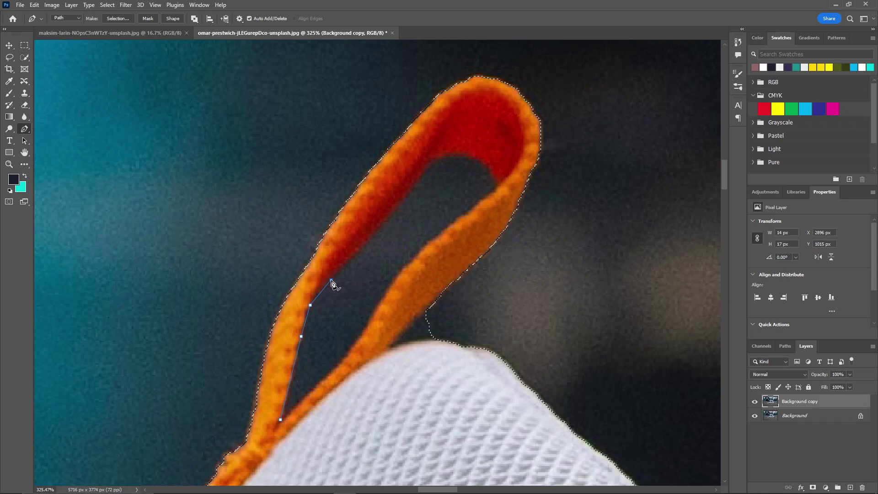
pyautogui.click(353, 252)
pyautogui.click(402, 201)
pyautogui.click(498, 187)
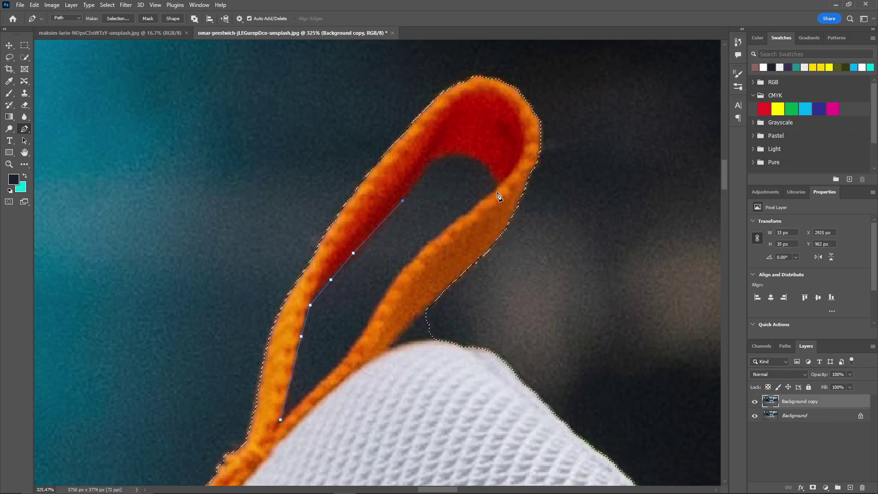
pyautogui.moveTo(505, 201); pyautogui.dragTo(543, 269)
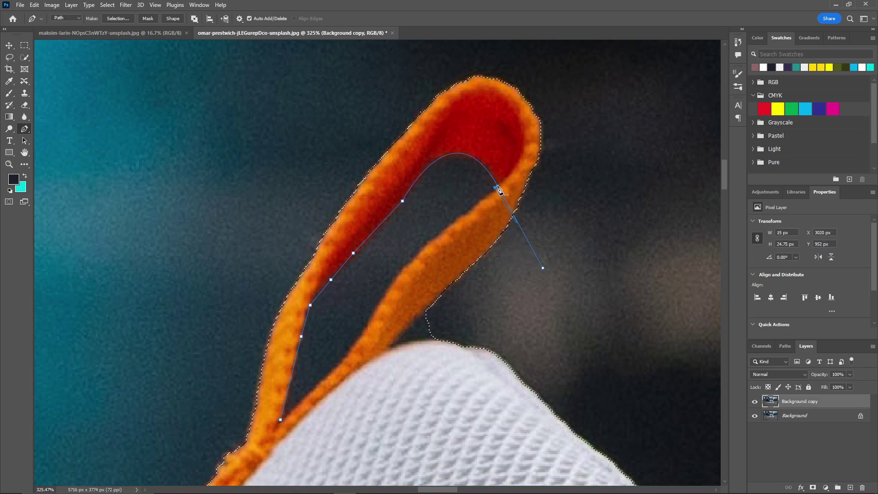
pyautogui.click(497, 186)
# Step: Continue the path down the other inner edge of the pull loop and close it at the bottom corner
pyautogui.click(458, 220)
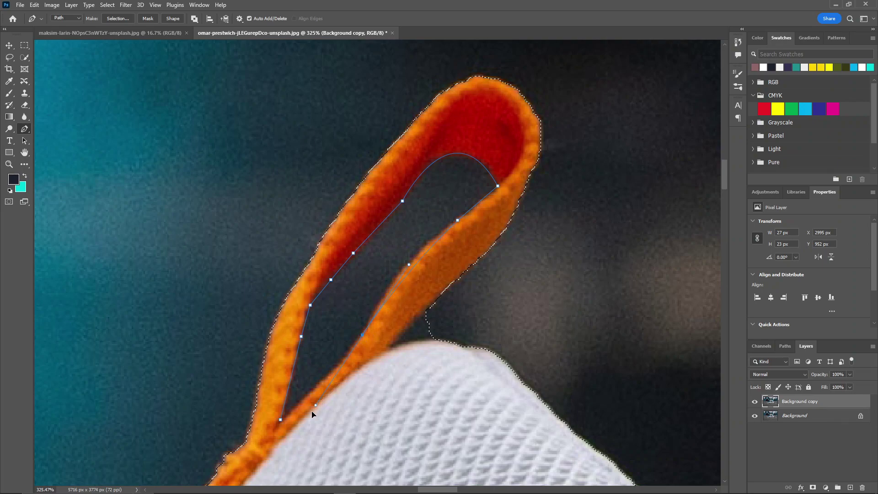
pyautogui.moveTo(312, 414); pyautogui.dragTo(337, 414)
pyautogui.click(362, 338)
pyautogui.moveTo(329, 363); pyautogui.dragTo(401, 279)
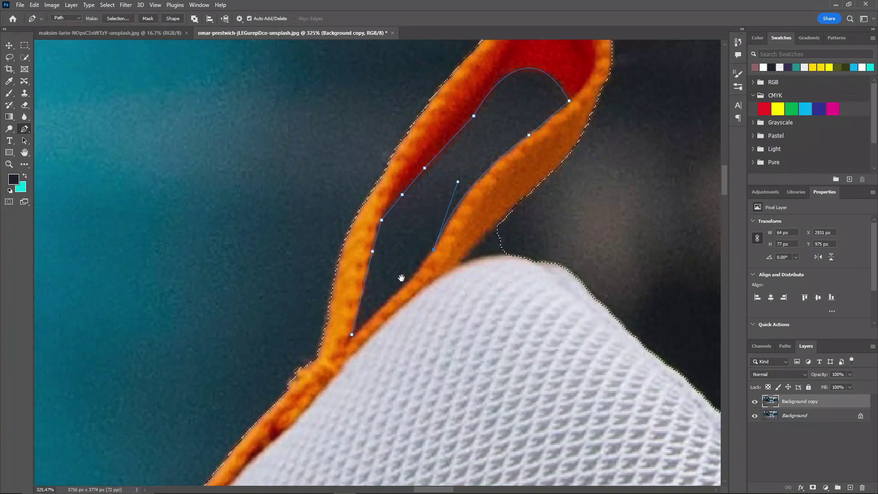
pyautogui.click(353, 335)
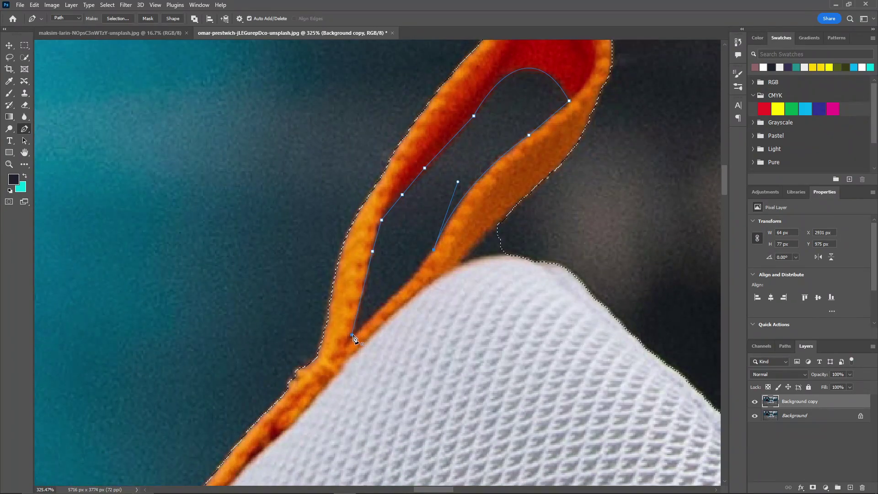
# Step: Subtract the pull loop opening's path from the selection, with a 0-pixel feather and anti-aliasing
pyautogui.rightClick(407, 242)
pyautogui.click(438, 279)
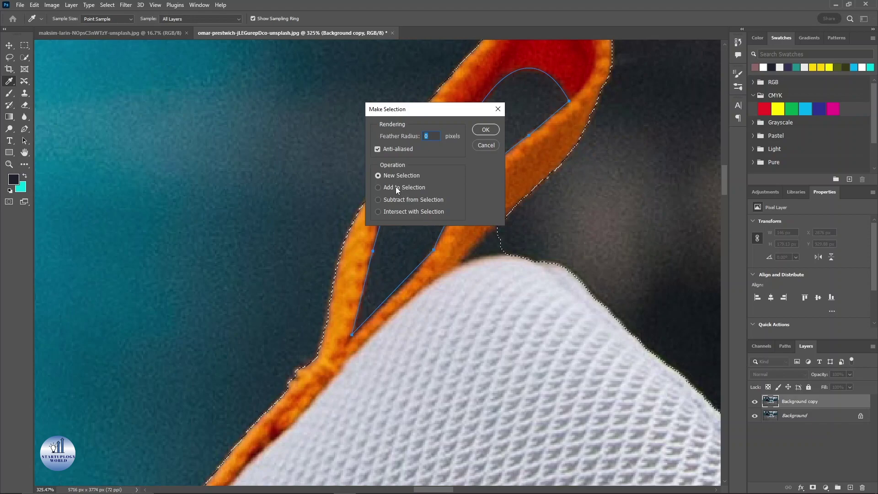
pyautogui.click(391, 201)
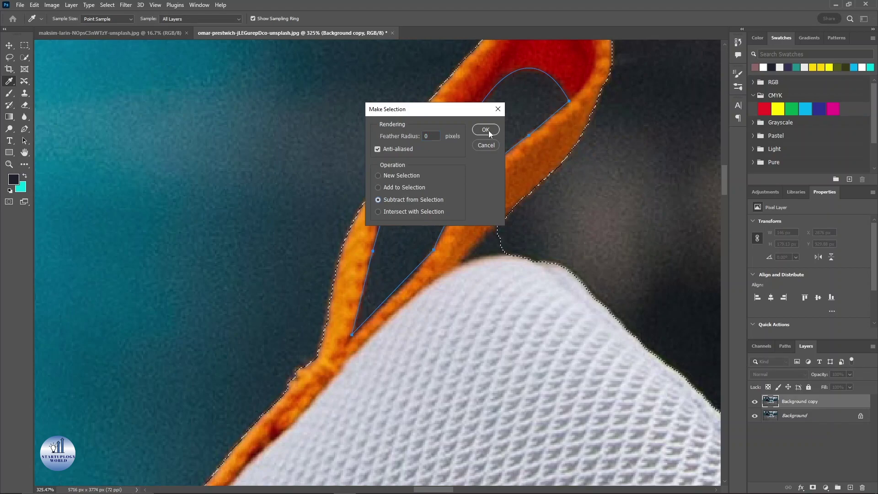
pyautogui.click(488, 131)
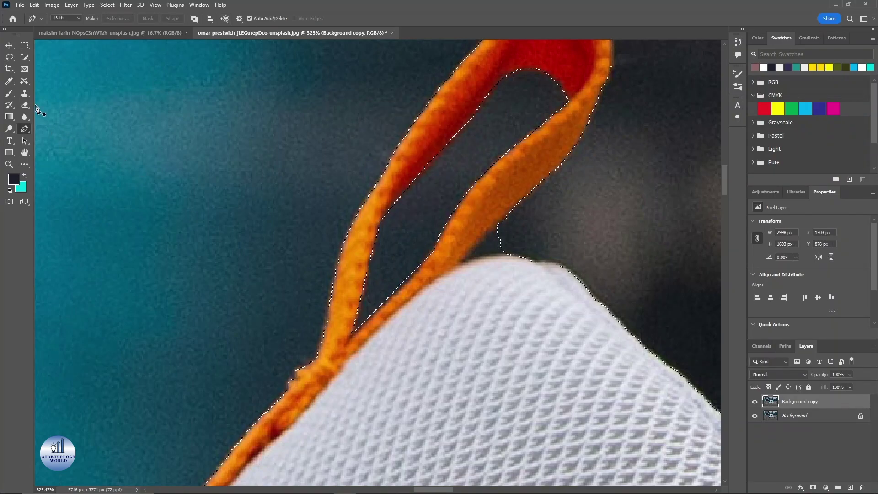
# Step: Remove the background wedge between the pull loop's base and the mesh tongue from the selection with the Quick Selection tool
pyautogui.click(25, 57)
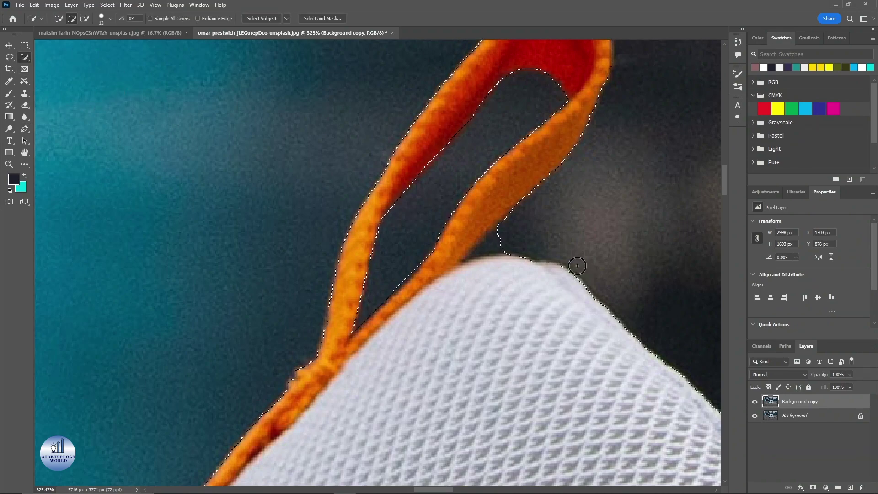
pyautogui.press('alt')
pyautogui.keyDown('alt'); pyautogui.moveTo(506, 233); pyautogui.dragTo(476, 251); pyautogui.keyUp('alt')
# Step: Add a layer mask from the selection to the Background copy layer and hide the Background layer
pyautogui.scroll(-6, 506, 248)
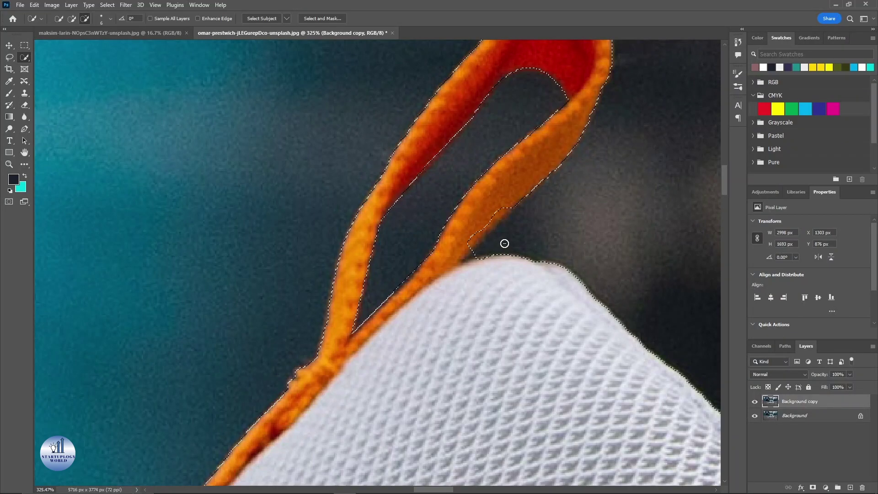
pyautogui.scroll(-6, 499, 246)
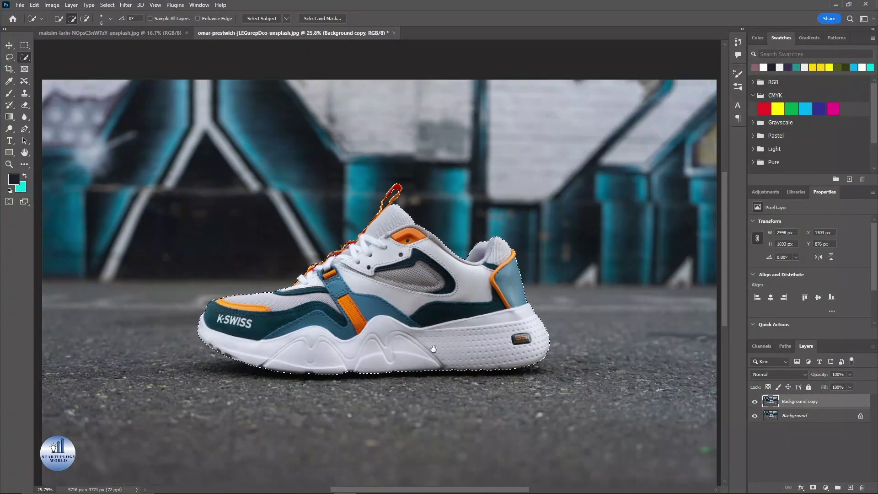
pyautogui.moveTo(433, 349); pyautogui.dragTo(379, 337)
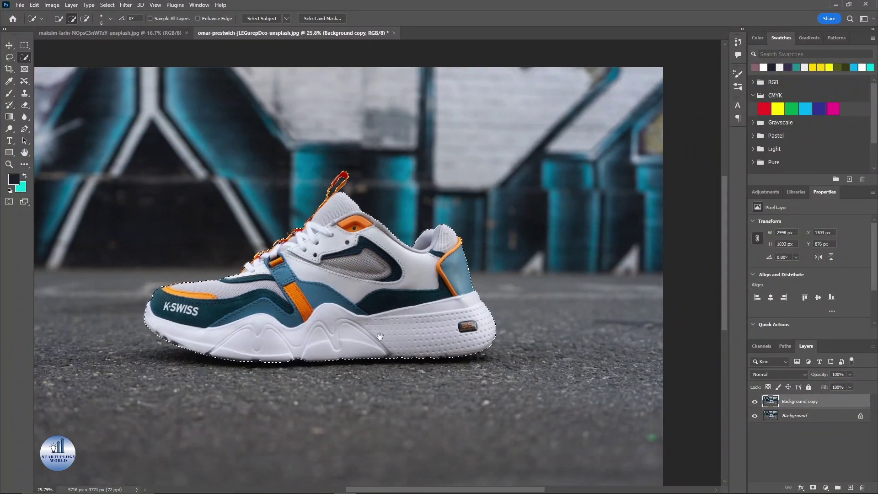
pyautogui.click(812, 487)
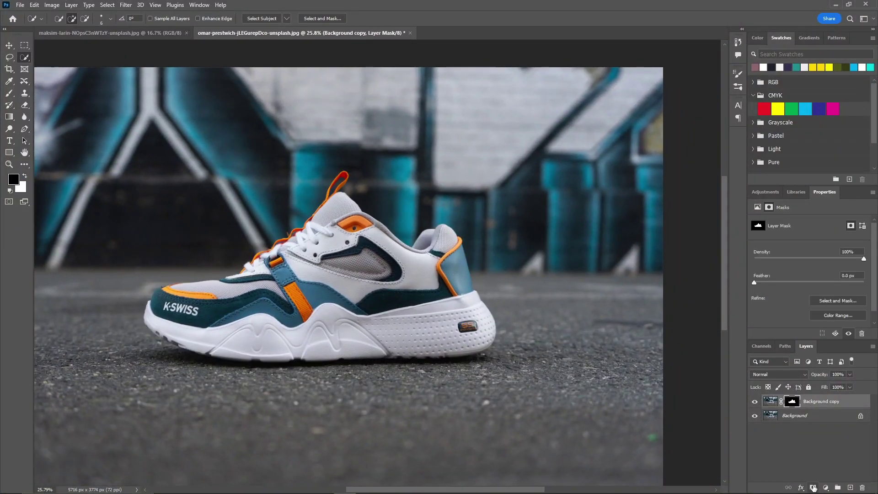
pyautogui.click(755, 416)
pyautogui.moveTo(326, 382); pyautogui.dragTo(352, 326)
pyautogui.scroll(-5, 348, 326)
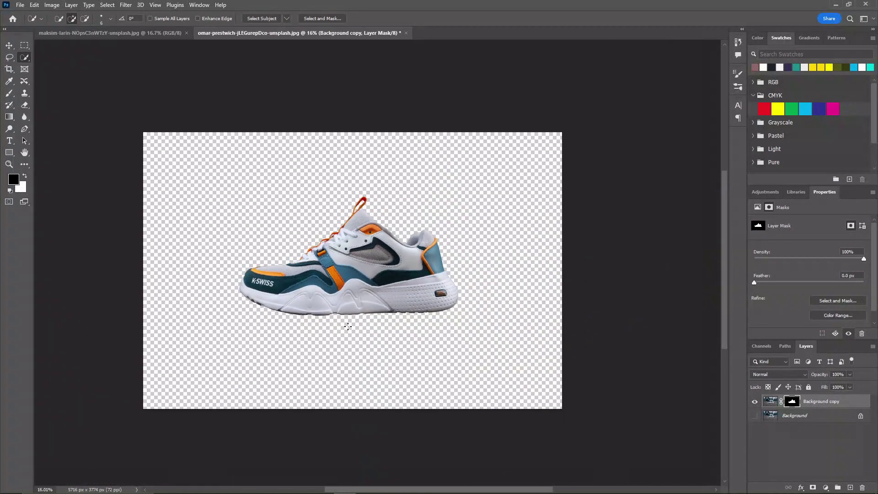
pyautogui.moveTo(400, 271); pyautogui.dragTo(401, 263)
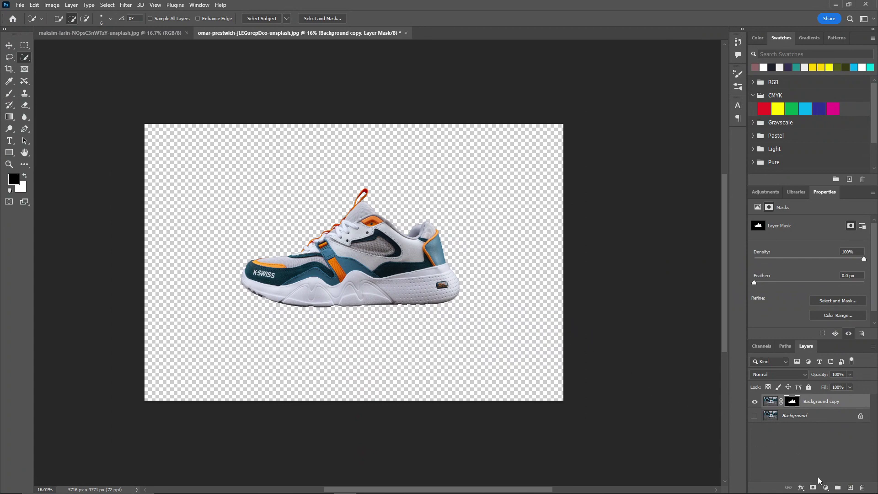
# Step: Add a white (#ffffff) Solid Color fill layer, place it beneath the Background copy layer, and check the cutout's edges
pyautogui.click(825, 487)
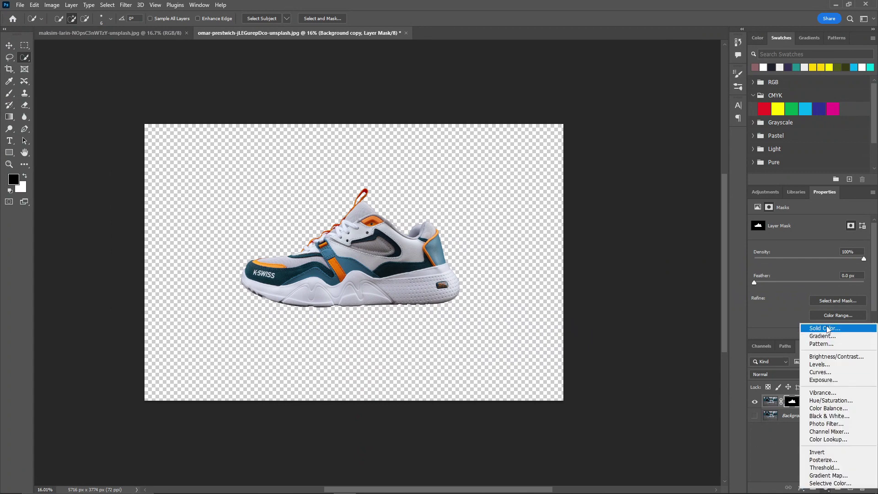
pyautogui.click(825, 326)
pyautogui.moveTo(597, 113); pyautogui.dragTo(564, 51)
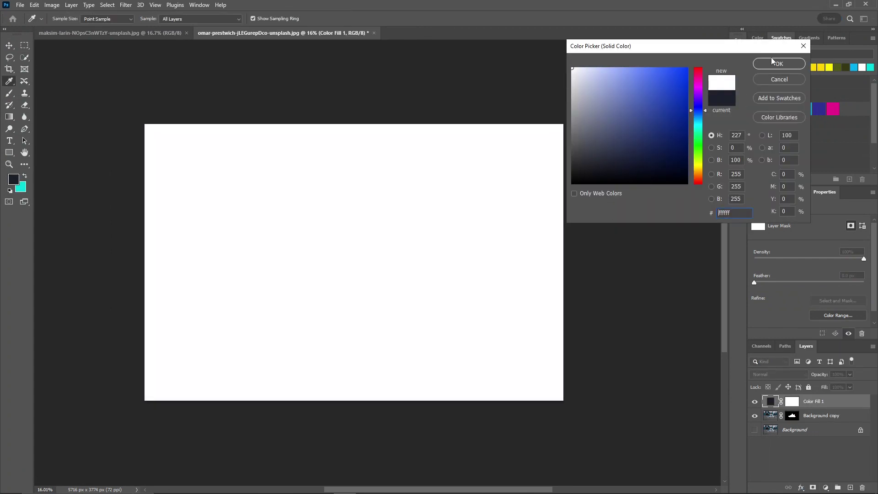
pyautogui.click(779, 64)
pyautogui.moveTo(826, 412); pyautogui.dragTo(826, 396)
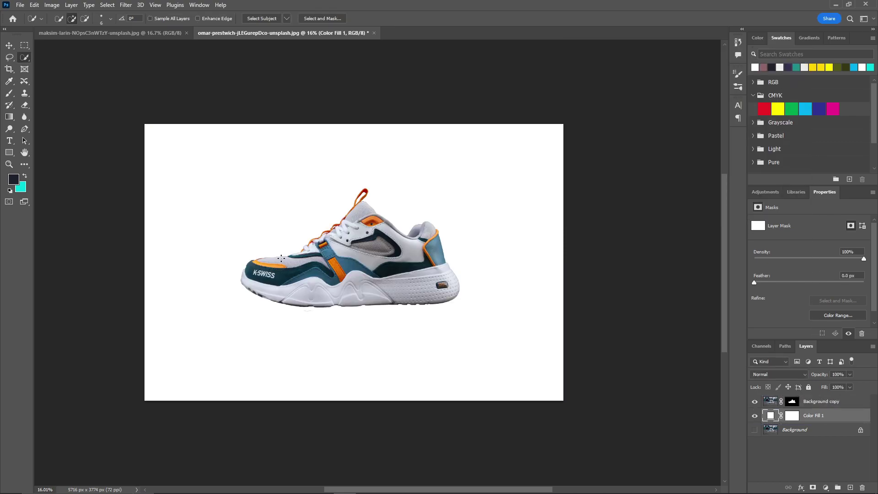
pyautogui.scroll(10, 352, 201)
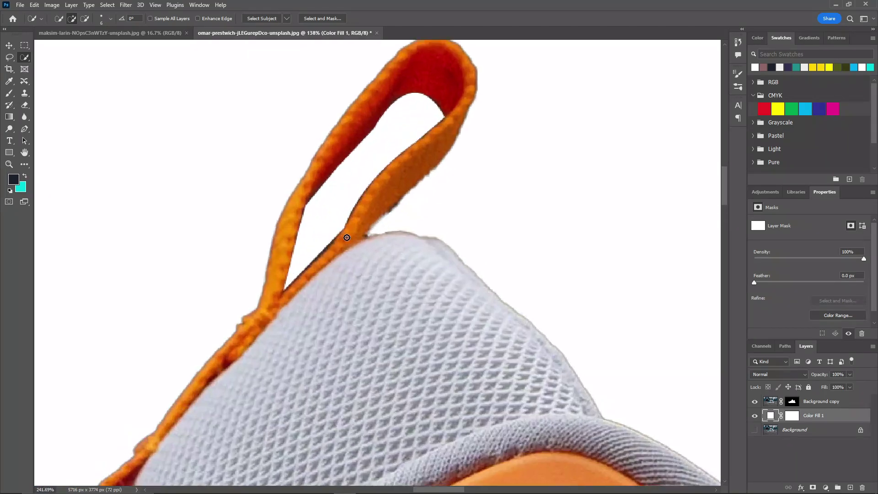
pyautogui.scroll(-10, 346, 237)
pyautogui.moveTo(428, 264); pyautogui.dragTo(383, 263)
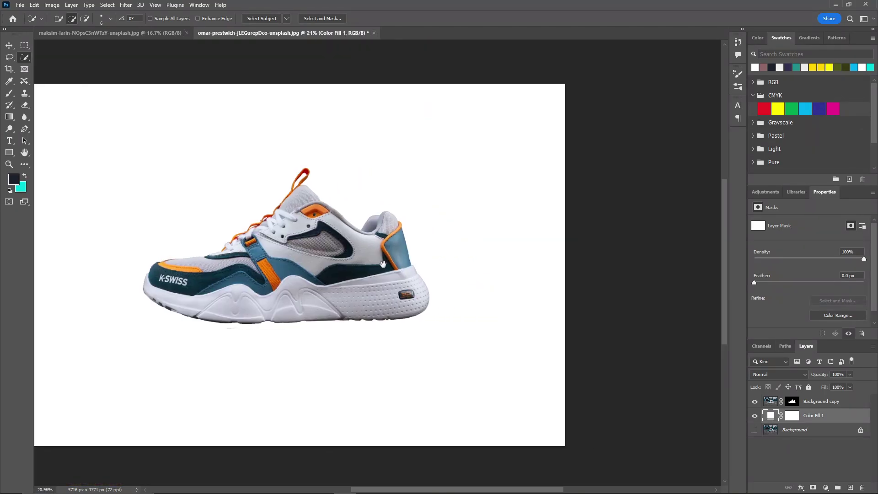
# Step: Scale the Background copy layer's sneaker to about 62.67%, move it to the canvas center and rotate it slightly counterclockwise
pyautogui.click(821, 401)
pyautogui.hotkey('ctrl', 't')
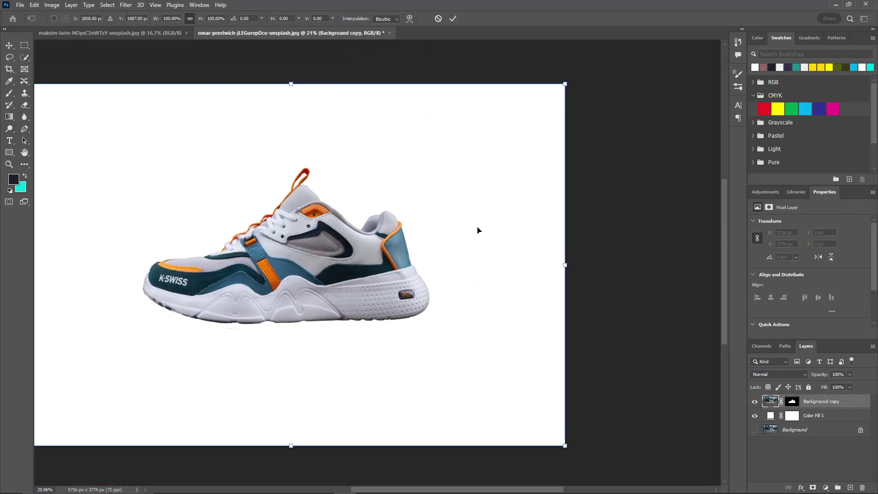
pyautogui.moveTo(567, 84); pyautogui.dragTo(363, 220)
pyautogui.moveTo(214, 317); pyautogui.dragTo(380, 210)
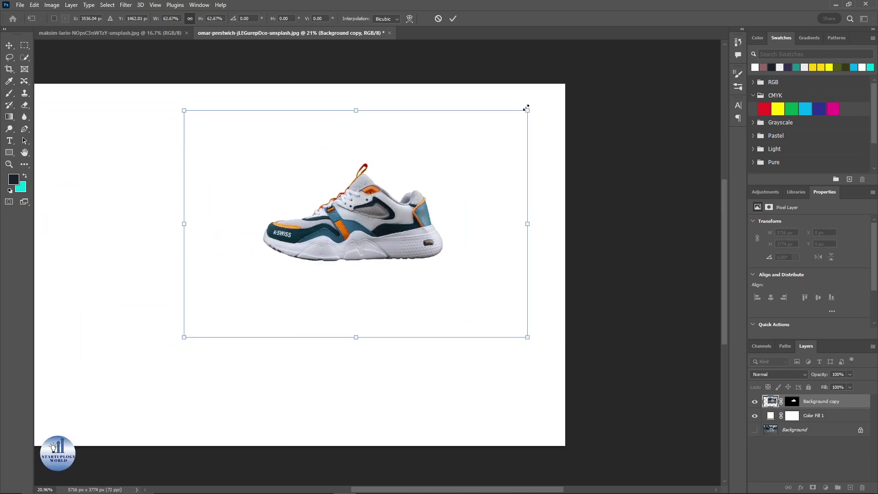
pyautogui.moveTo(530, 109)
pyautogui.mouseDown()
pyautogui.moveTo(547, 121)
pyautogui.moveTo(494, 269)
pyautogui.moveTo(476, 288)
pyautogui.moveTo(480, 79)
pyautogui.moveTo(471, 54)
pyautogui.mouseUp()
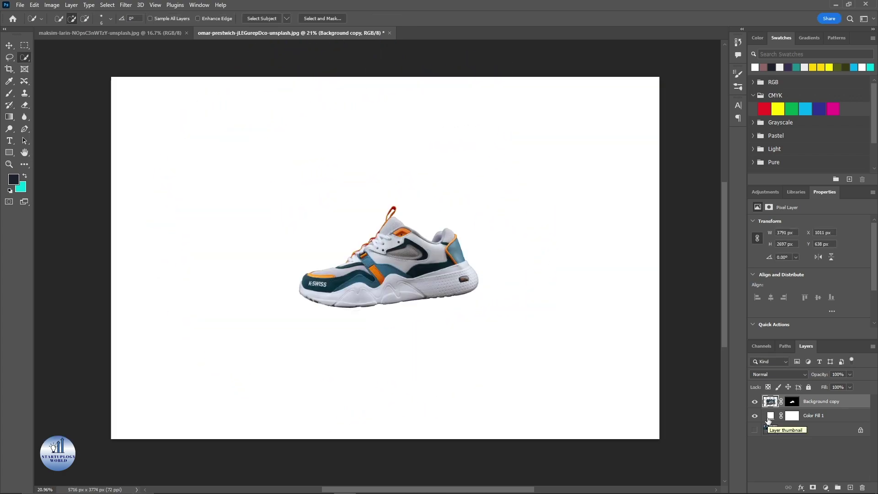
# Step: Try a dark red (#460000) on the Solid Color fill layer behind the sneaker, and set its color to black
pyautogui.doubleClick(772, 421)
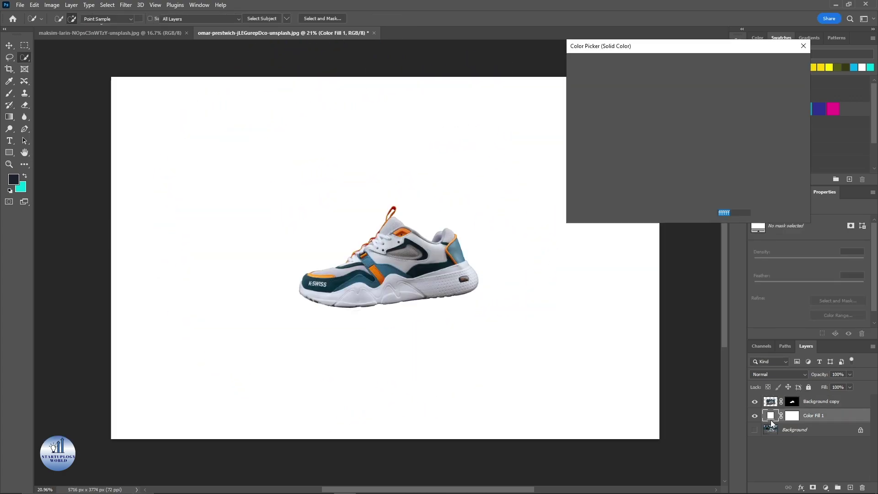
pyautogui.moveTo(643, 142); pyautogui.dragTo(688, 152)
pyautogui.moveTo(691, 183)
pyautogui.mouseDown()
pyautogui.moveTo(690, 173)
pyautogui.moveTo(691, 196)
pyautogui.mouseUp()
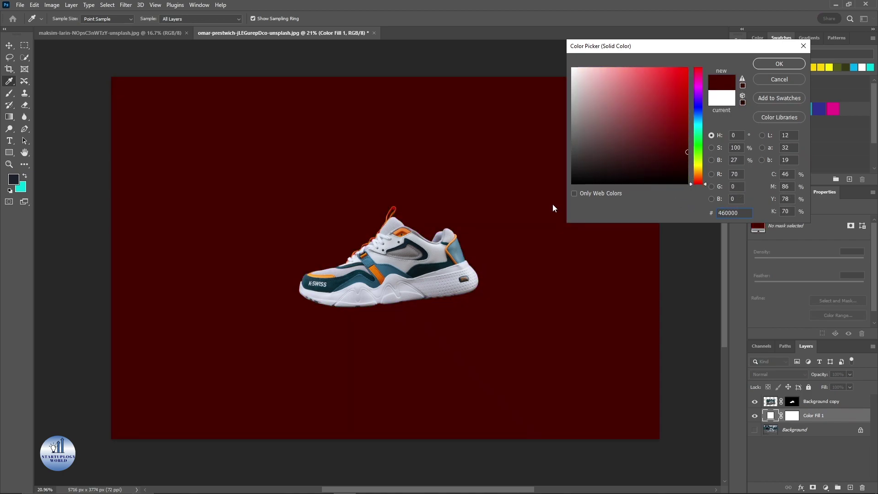
pyautogui.moveTo(572, 183); pyautogui.dragTo(551, 199)
pyautogui.click(779, 64)
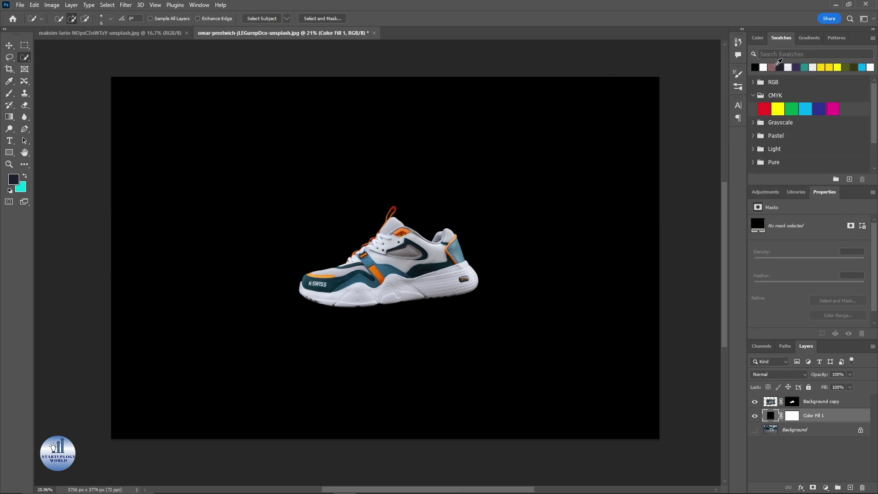